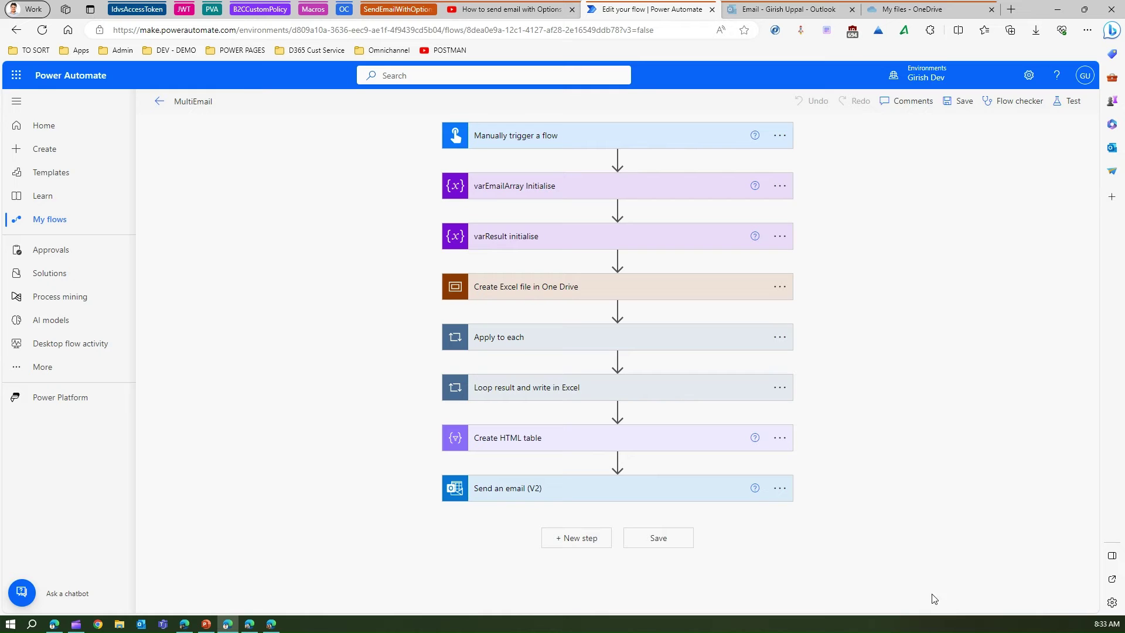
# Step: Switch to Outlook and bring up a recipient's inbox showing the new Favorite Food request email
pyautogui.click(777, 11)
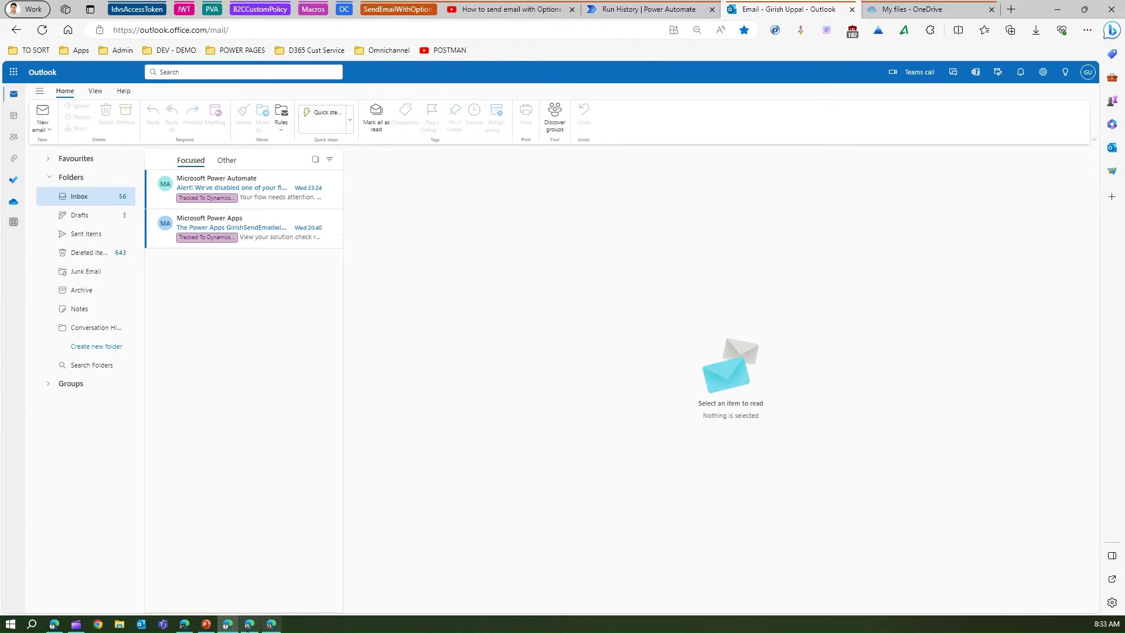
pyautogui.click(250, 623)
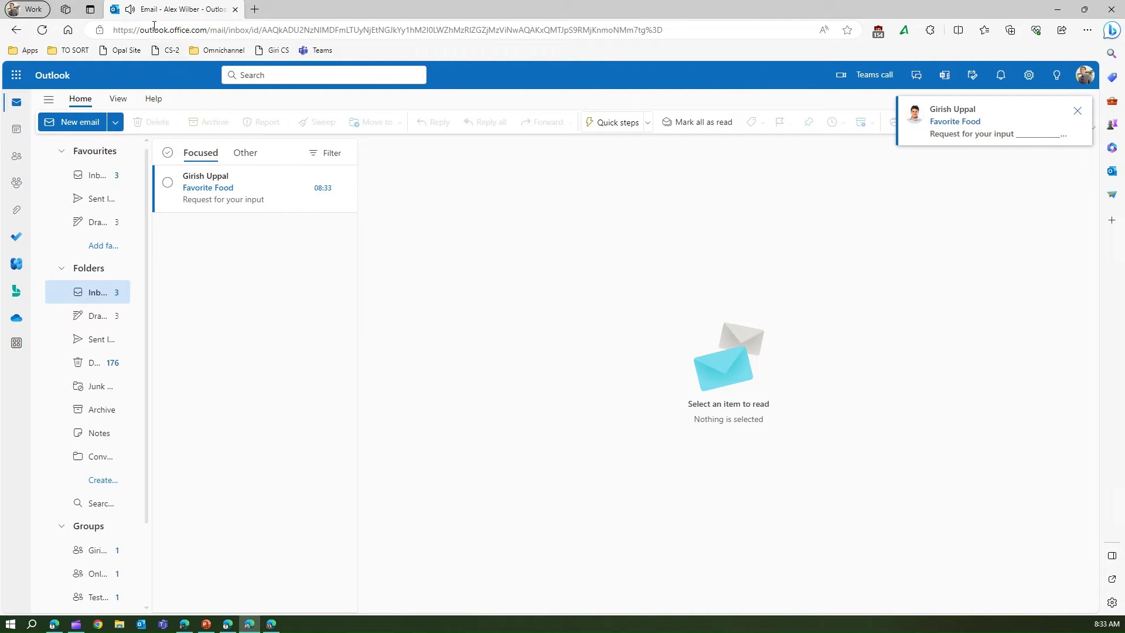
# Step: Answer the Favorite Food request with Pasta as the first recipient
pyautogui.click(214, 197)
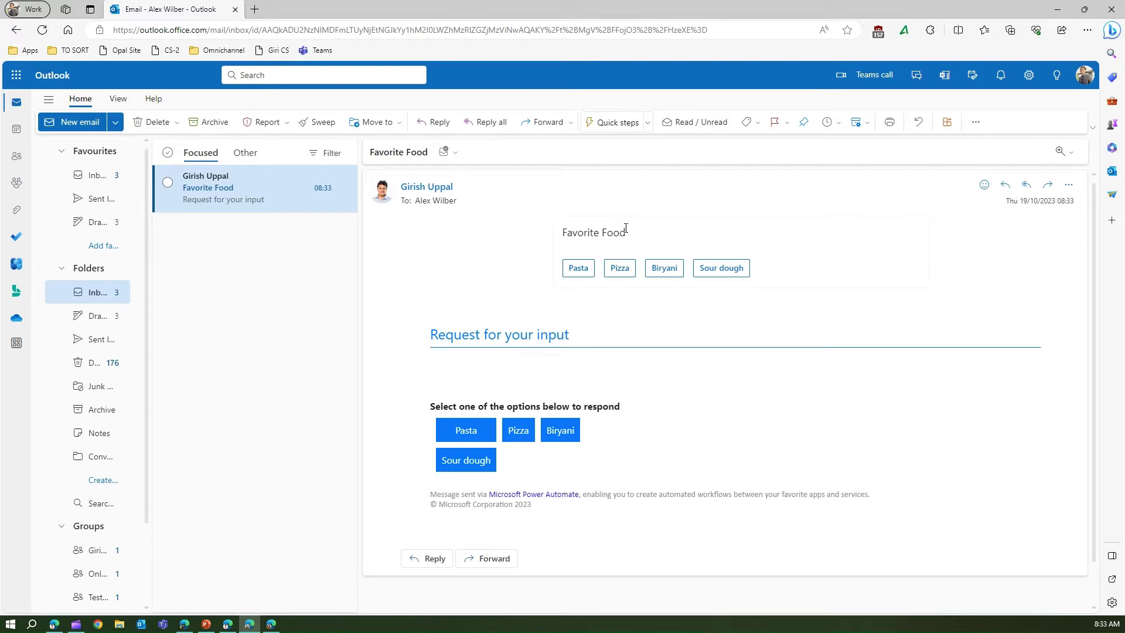
pyautogui.click(467, 433)
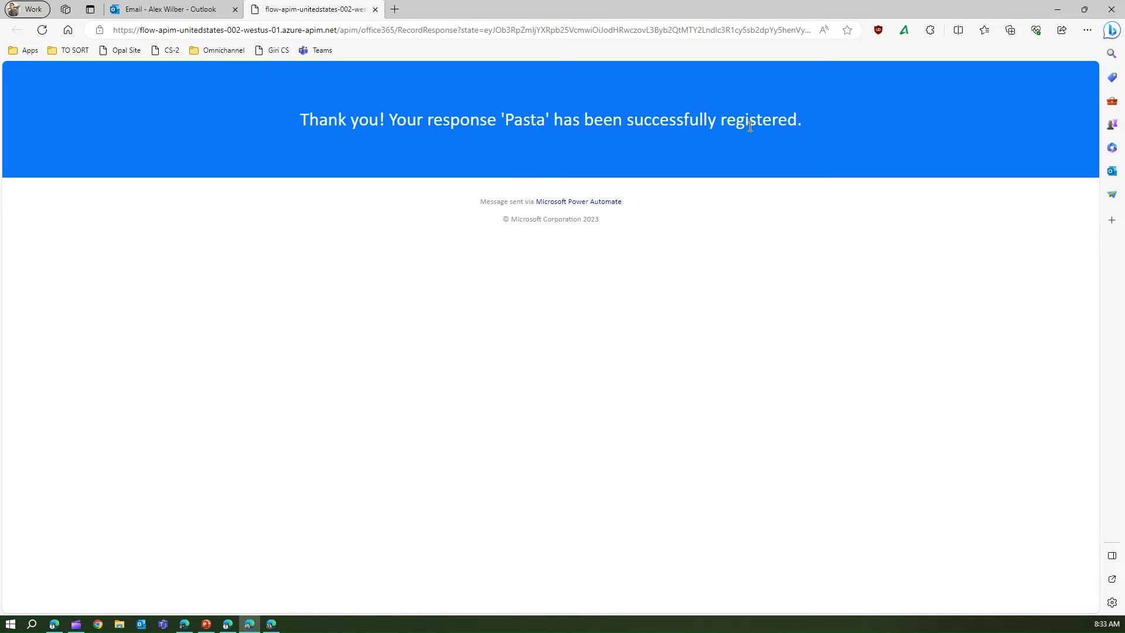
pyautogui.click(272, 626)
# Step: Answer Sour dough as the second recipient, then open the third recipient's Favorite Food email
pyautogui.click(265, 195)
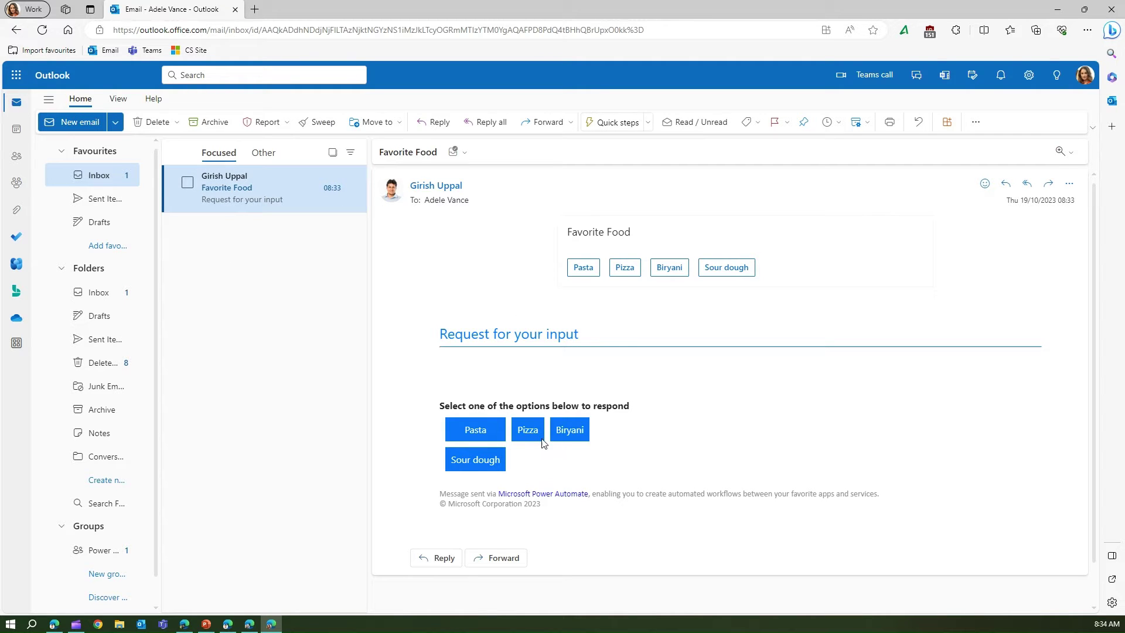
pyautogui.click(485, 463)
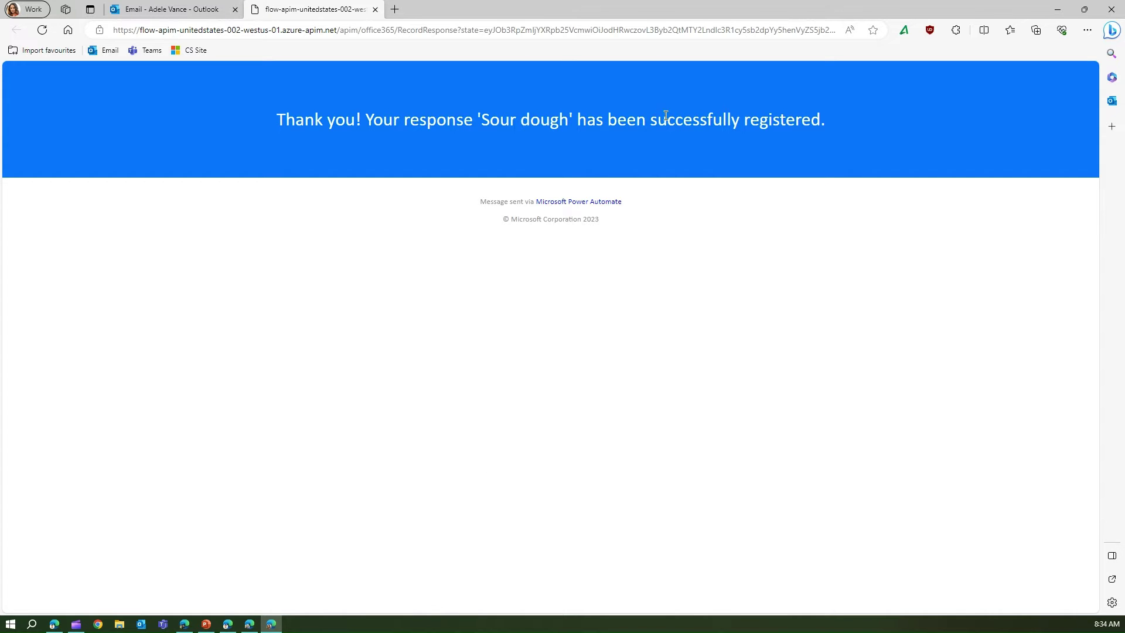
pyautogui.click(228, 624)
pyautogui.click(245, 193)
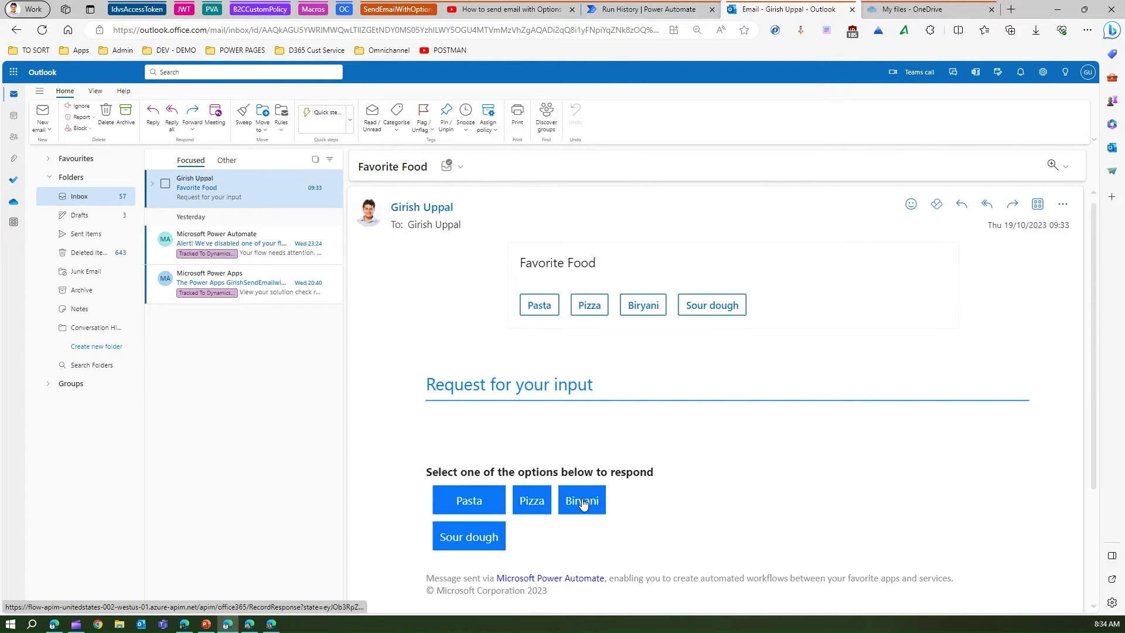
# Step: Answer Biryani as the last recipient and open the 'All the users have responded' summary email
pyautogui.click(586, 503)
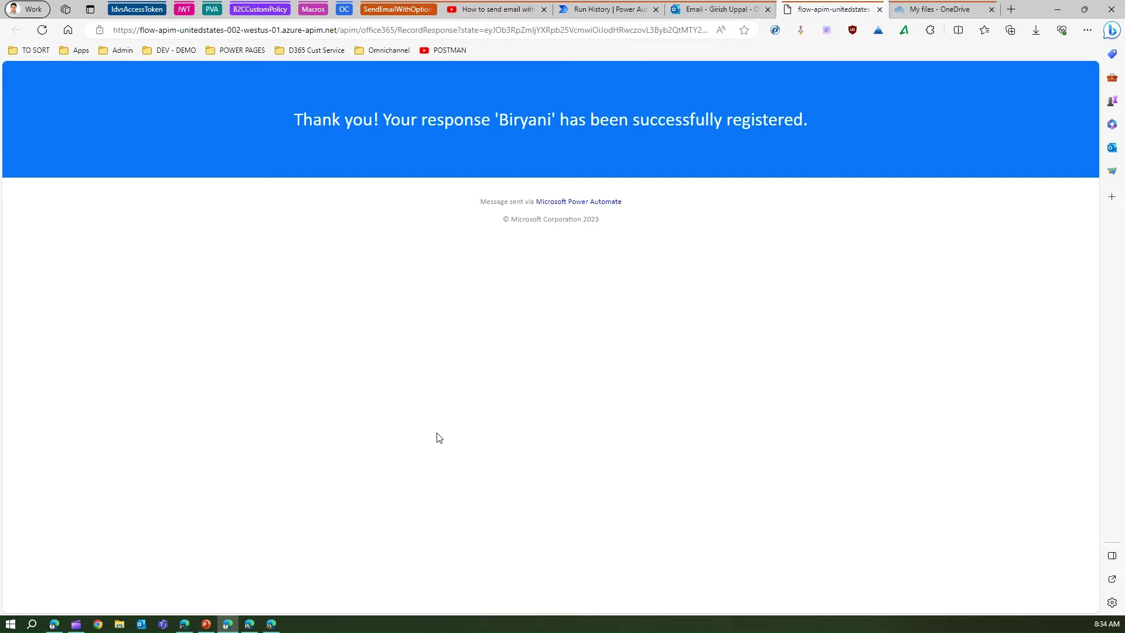
pyautogui.click(728, 13)
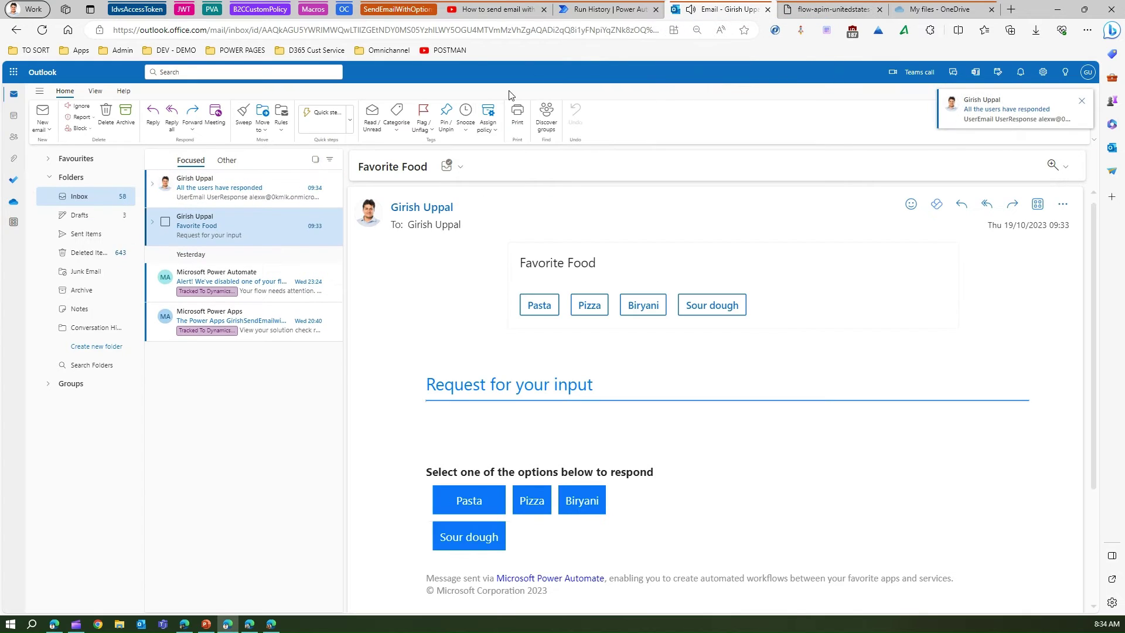
pyautogui.click(231, 191)
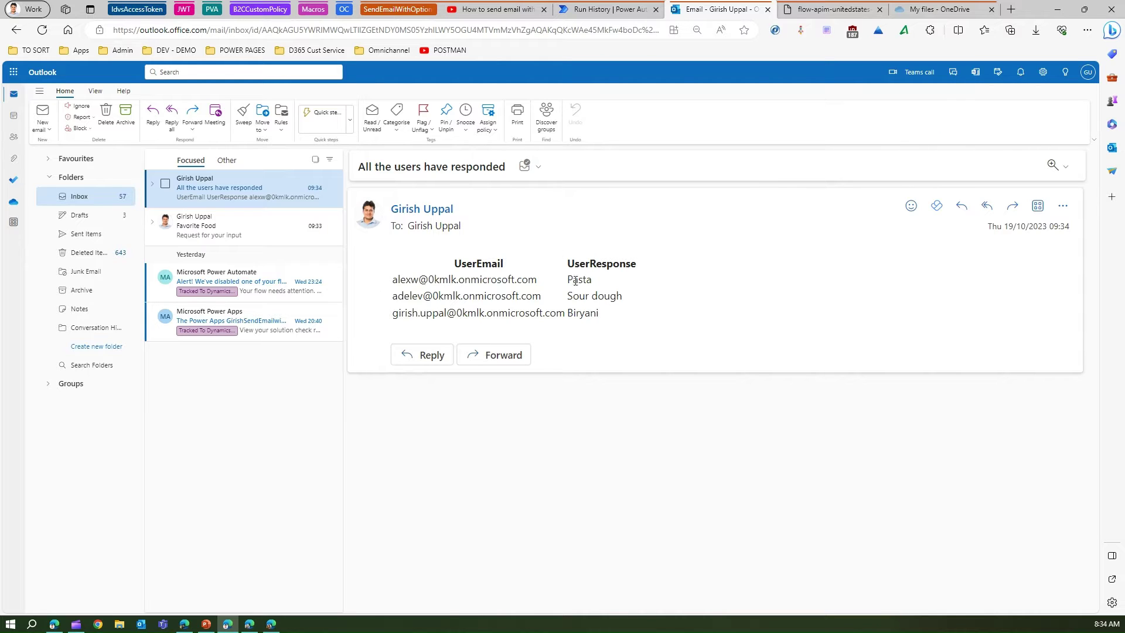
pyautogui.moveTo(395, 277); pyautogui.dragTo(603, 296)
pyautogui.click(423, 295)
# Step: Refresh OneDrive and open the new 2023-10-18T223325.xlsx workbook
pyautogui.click(936, 11)
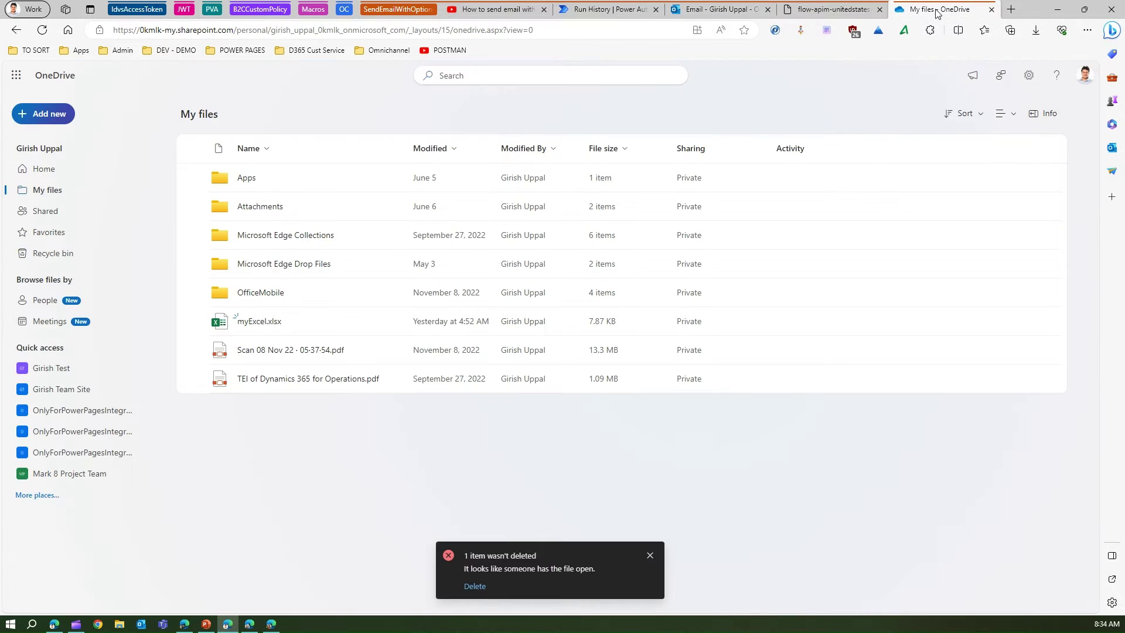
pyautogui.click(42, 32)
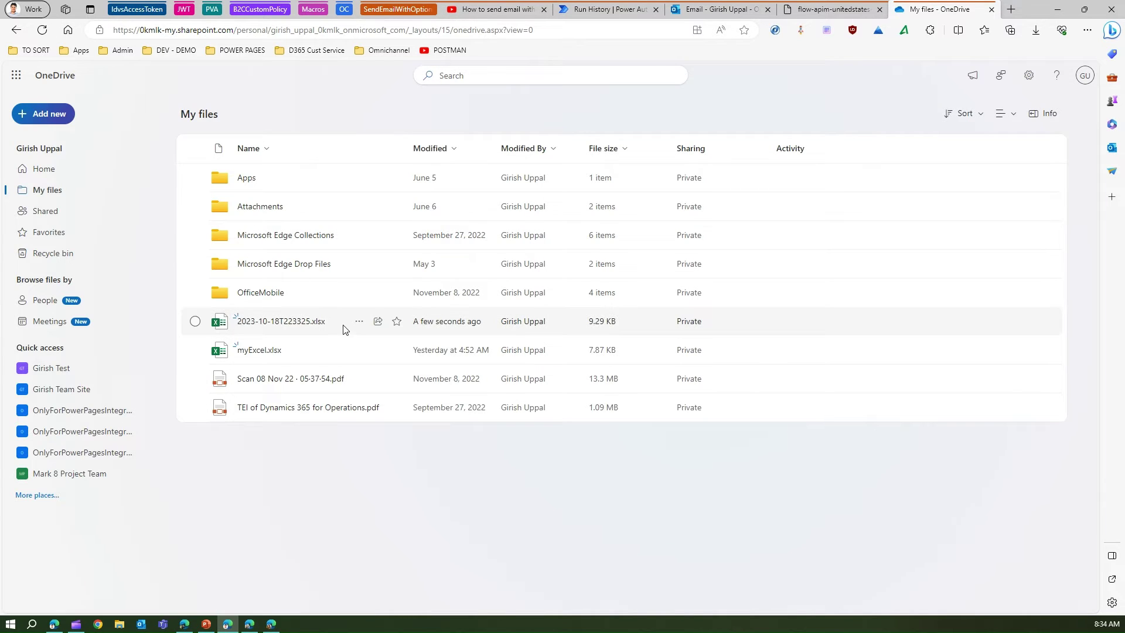
pyautogui.moveTo(319, 329)
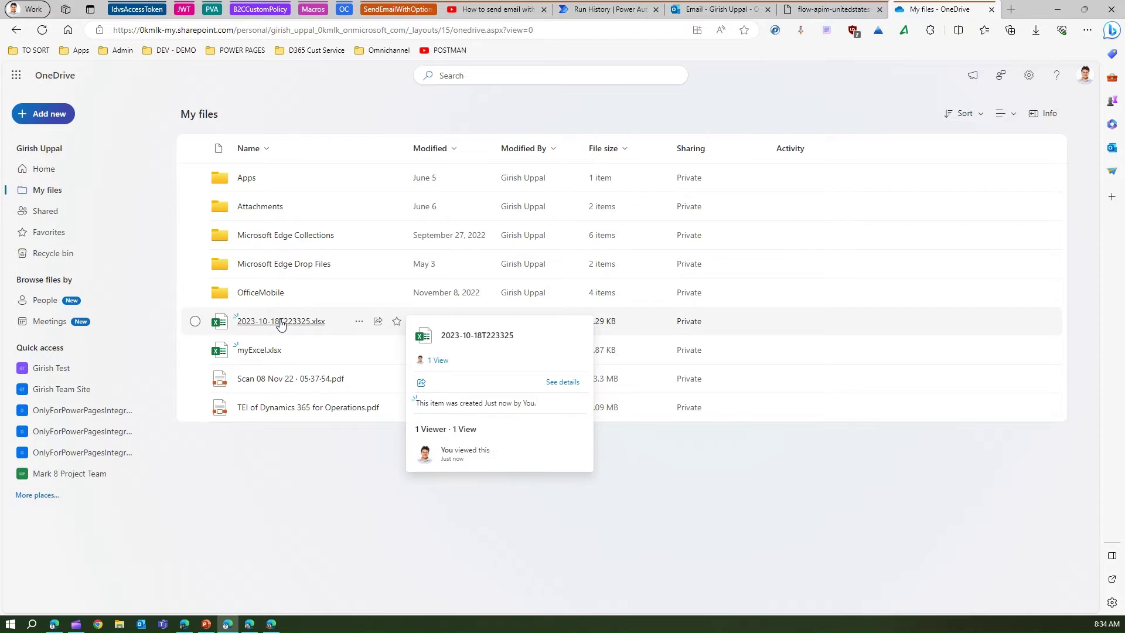
pyautogui.click(281, 324)
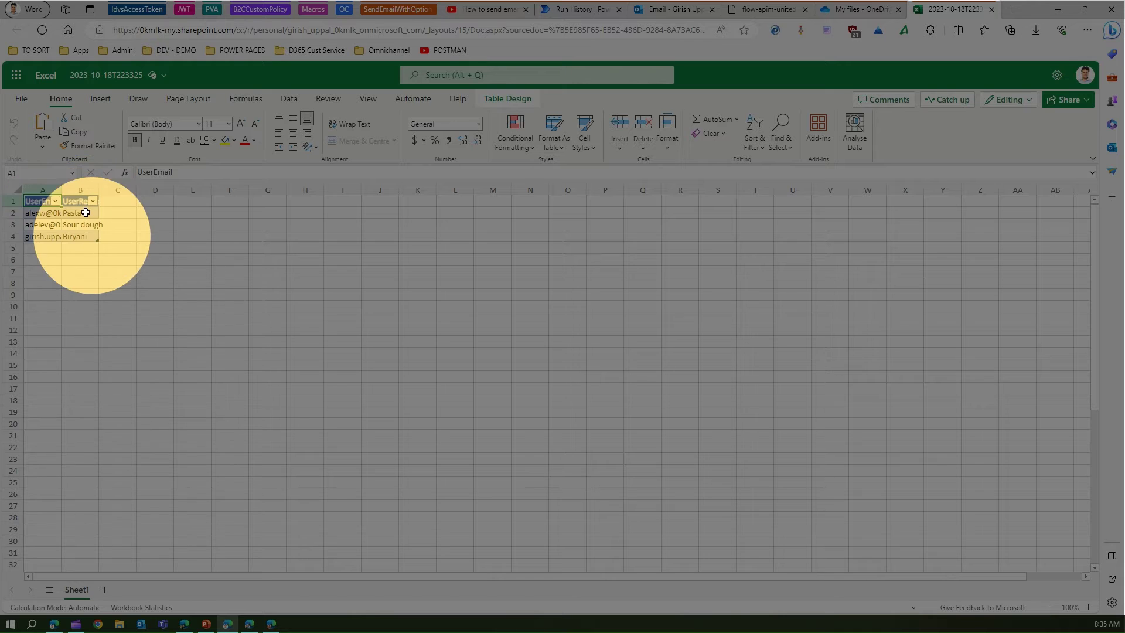
# Step: Widen column A so the user email addresses show in full
pyautogui.click(296, 331)
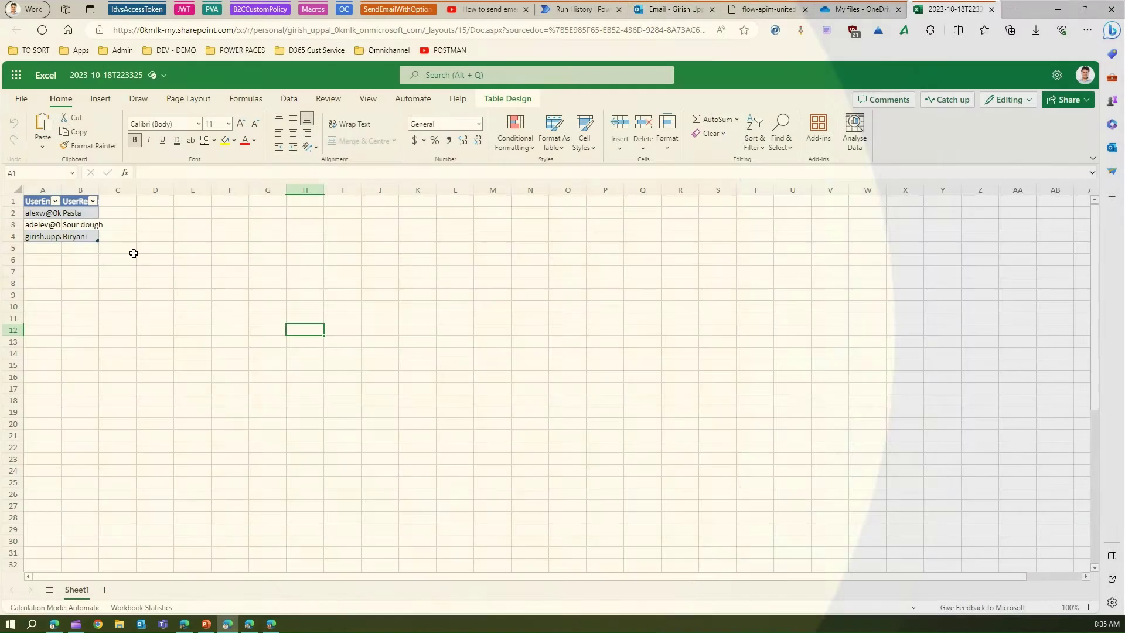
pyautogui.moveTo(61, 191); pyautogui.dragTo(221, 191)
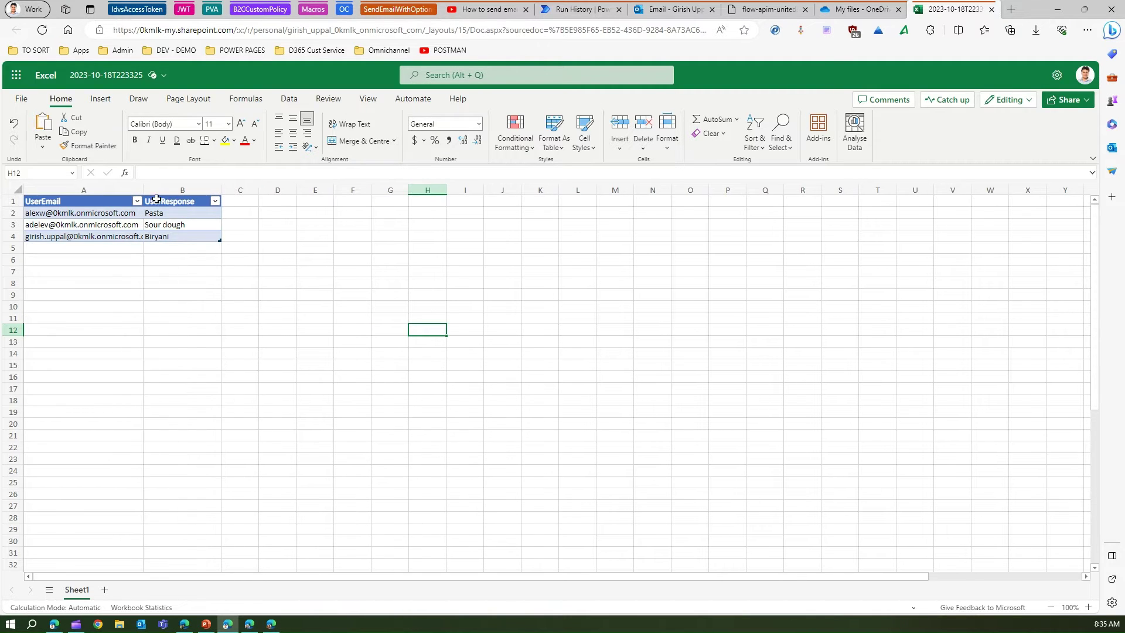
pyautogui.moveTo(144, 194); pyautogui.dragTo(172, 193)
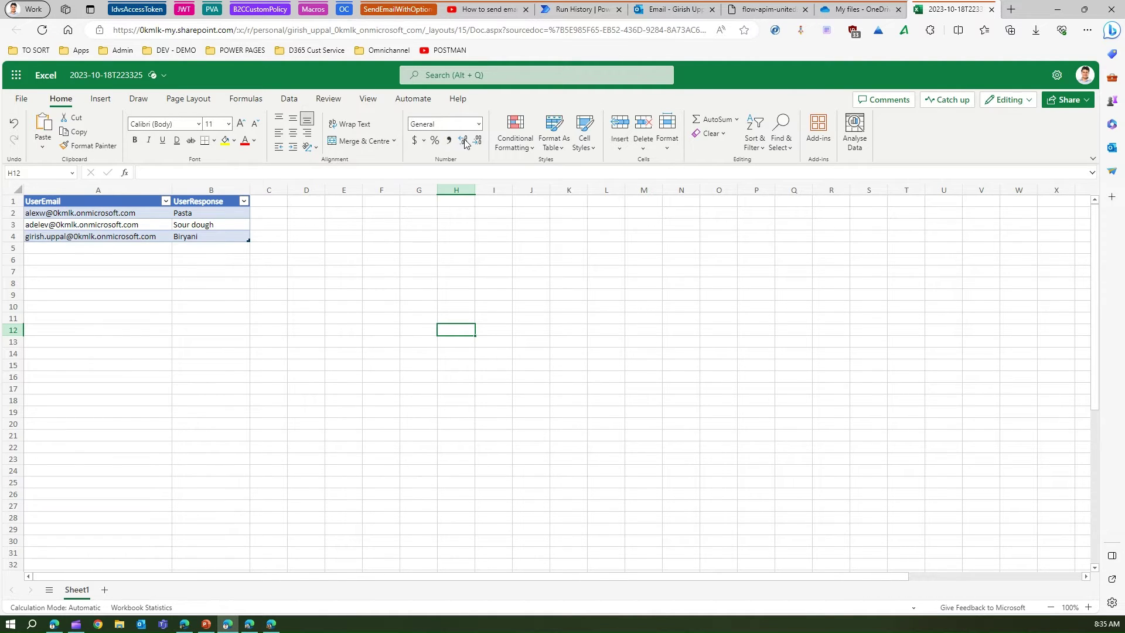
# Step: Open the MultiEmail flow in the editor and review the manual trigger step
pyautogui.click(572, 11)
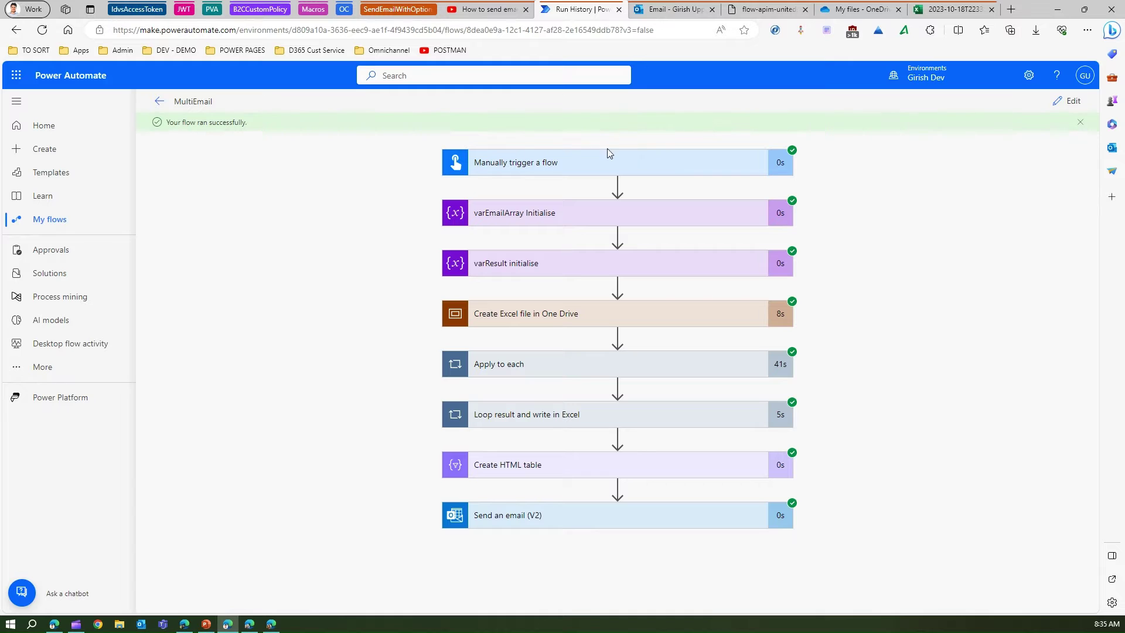
pyautogui.click(1069, 103)
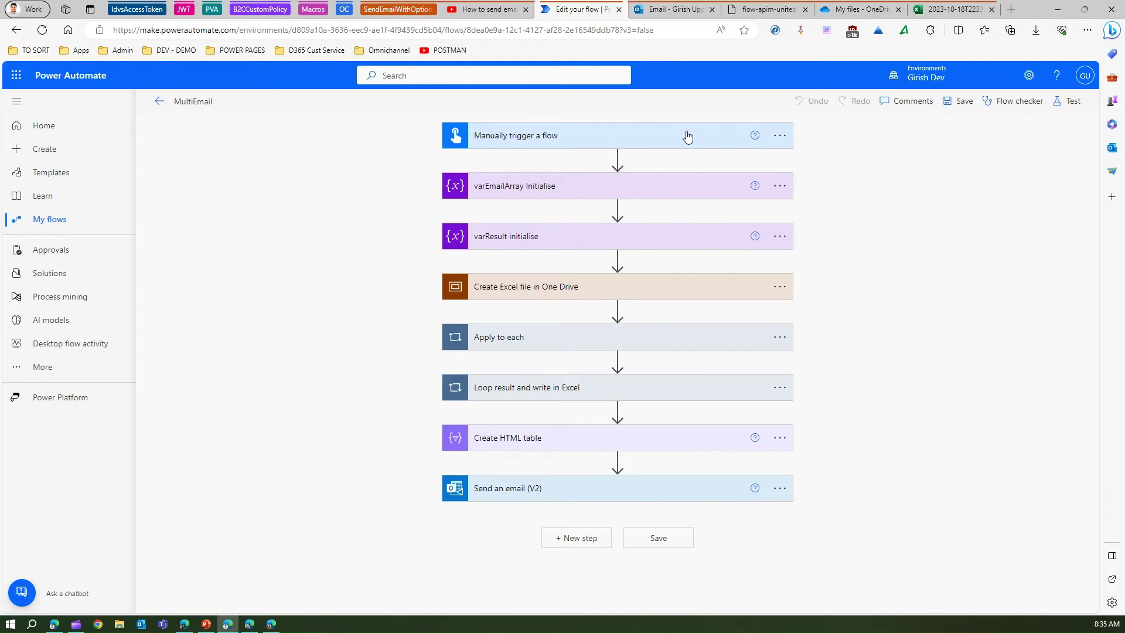
pyautogui.click(600, 140)
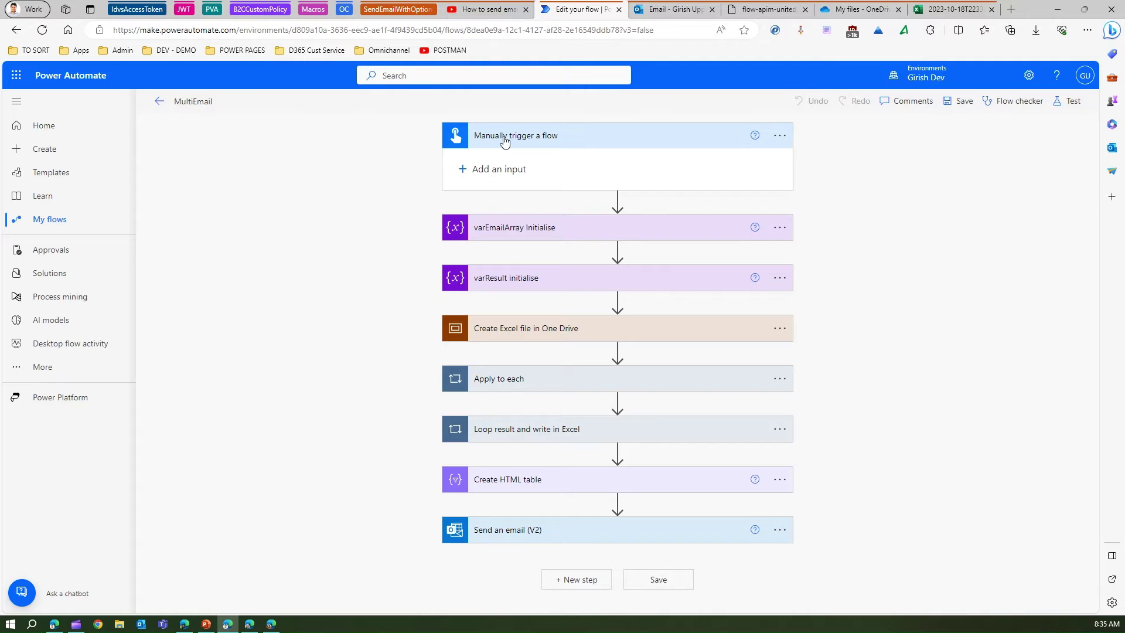
pyautogui.click(505, 139)
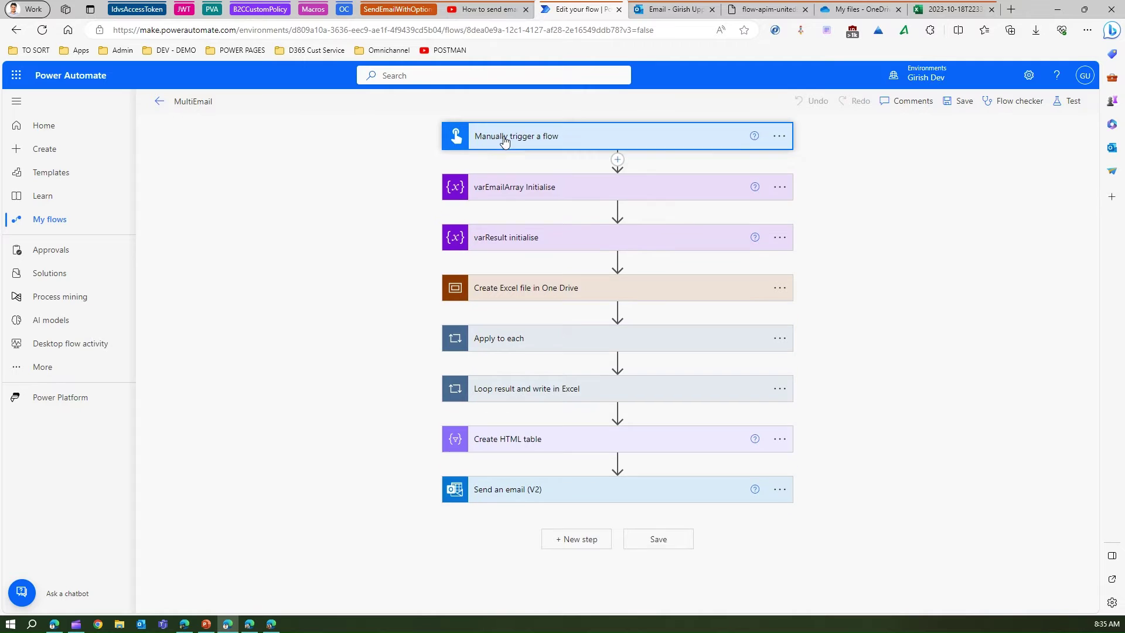
# Step: Review the varEmailArray and varResult variable initialisation steps
pyautogui.click(524, 192)
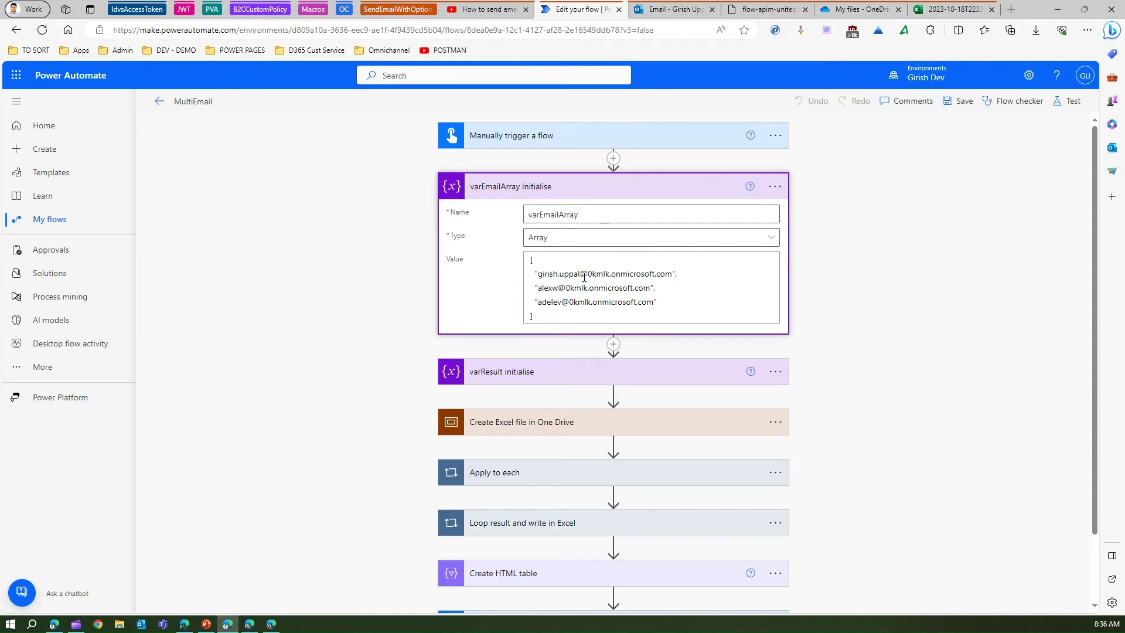
pyautogui.click(525, 185)
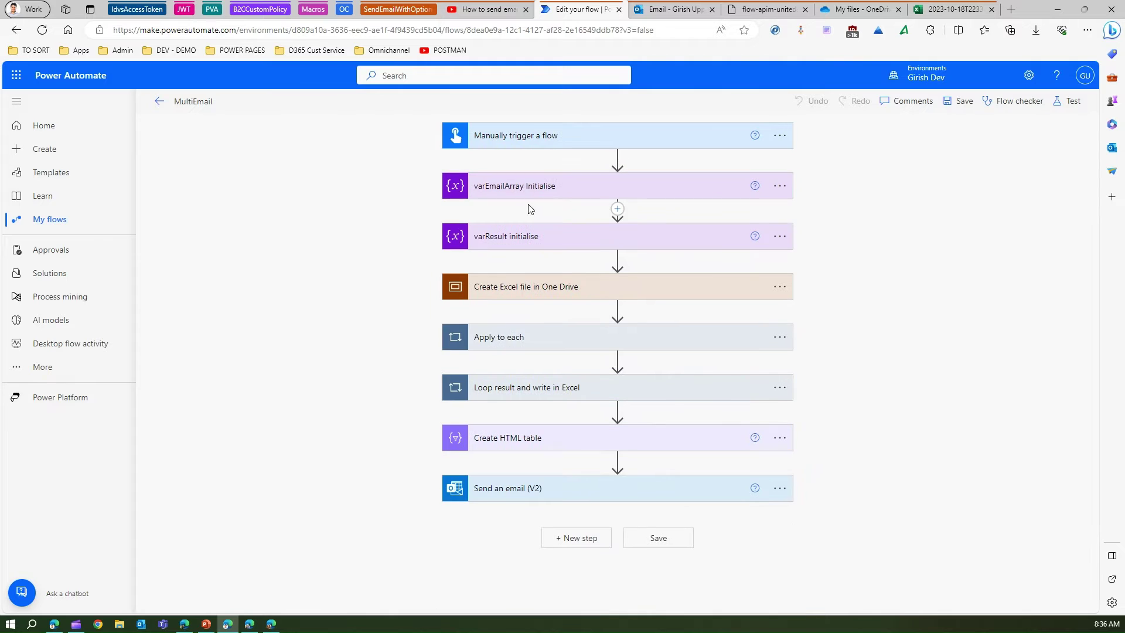
pyautogui.click(519, 240)
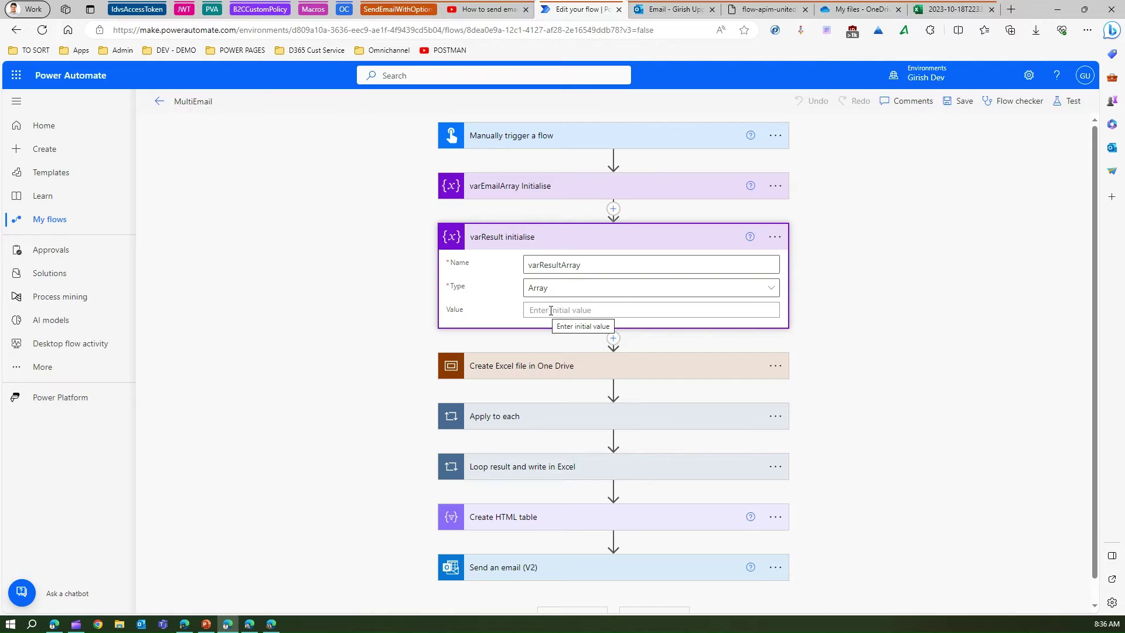
pyautogui.click(526, 239)
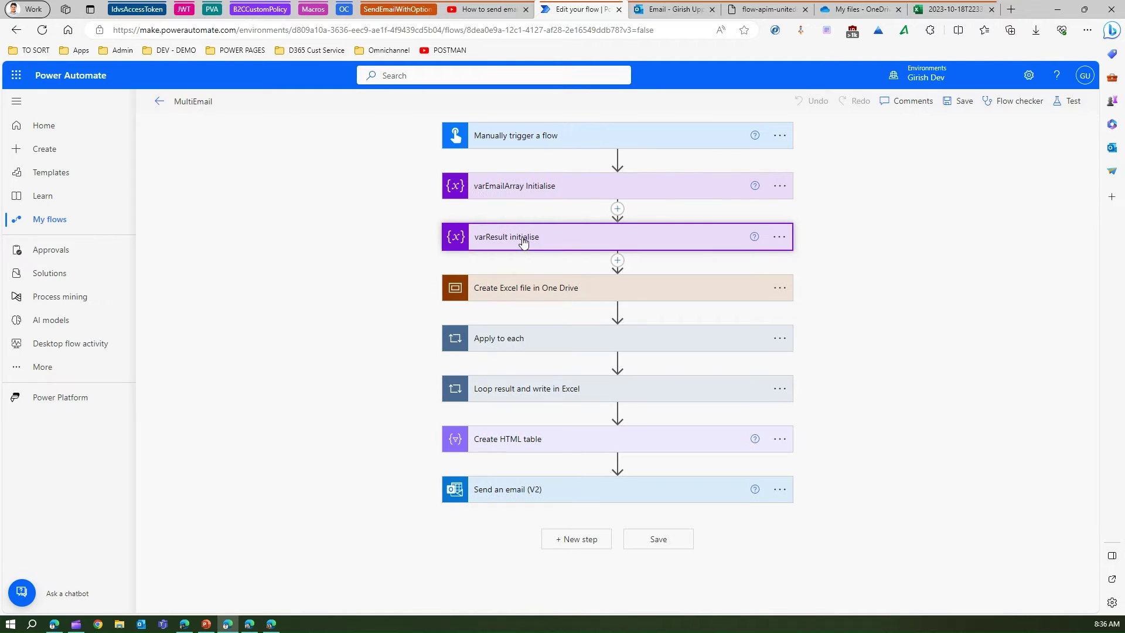
pyautogui.click(522, 291)
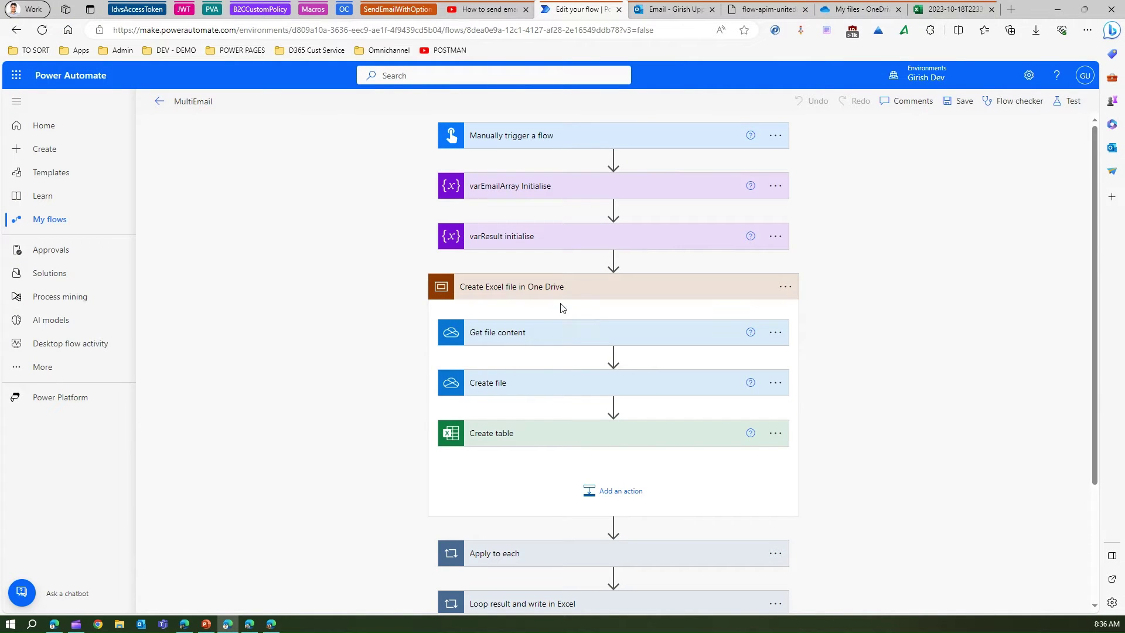
pyautogui.click(847, 10)
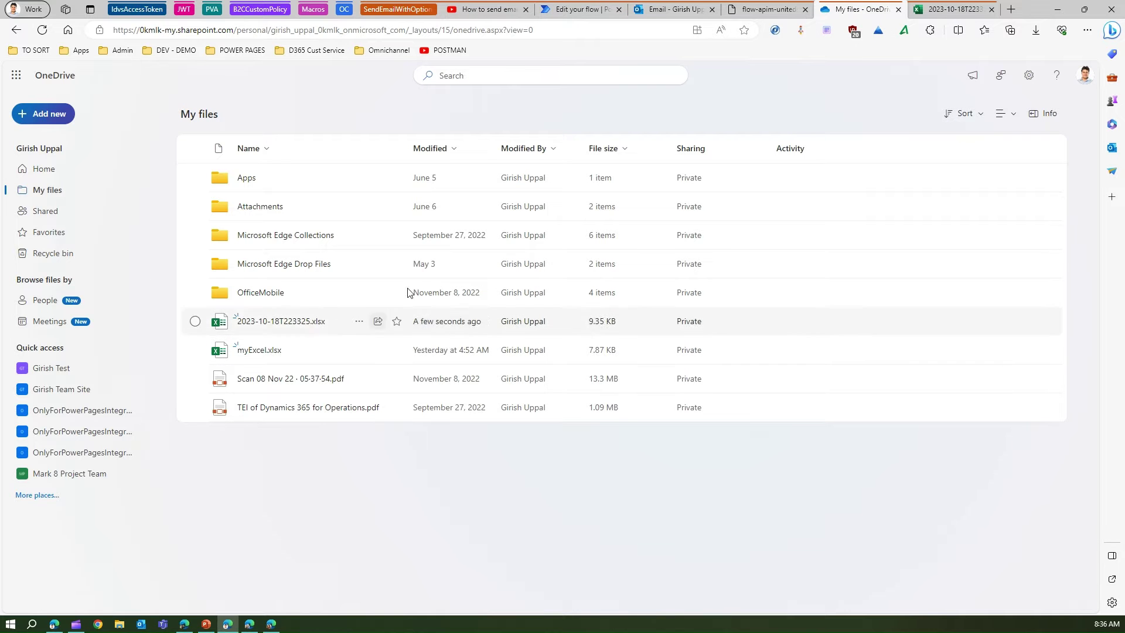
pyautogui.press('ctrl')
pyautogui.press('ctrl')
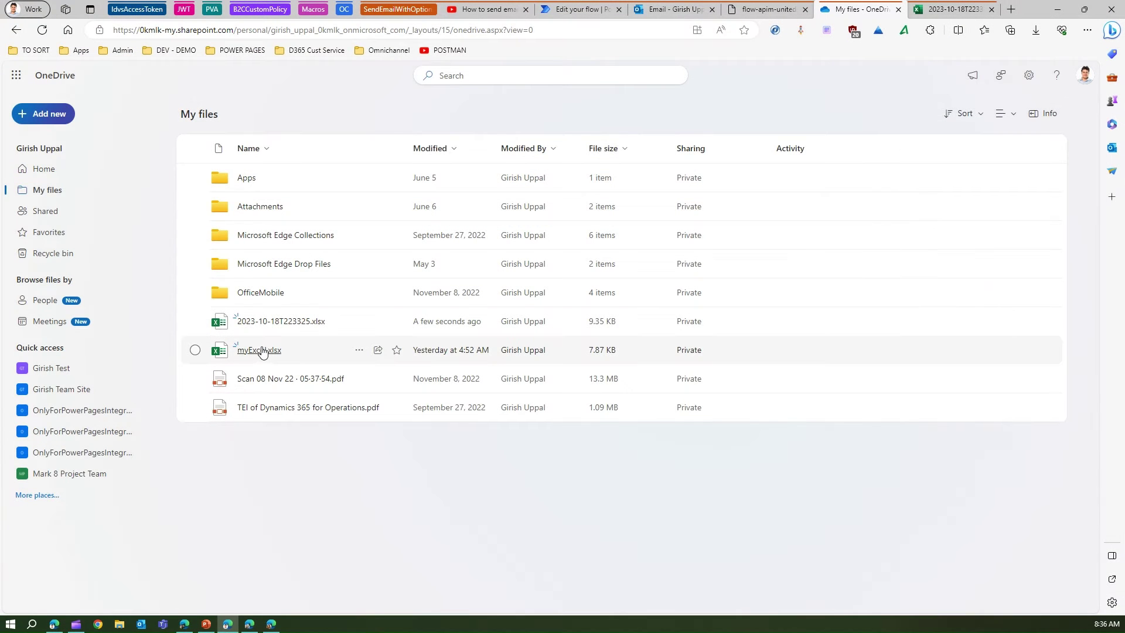
pyautogui.moveTo(262, 353)
pyautogui.moveTo(249, 350)
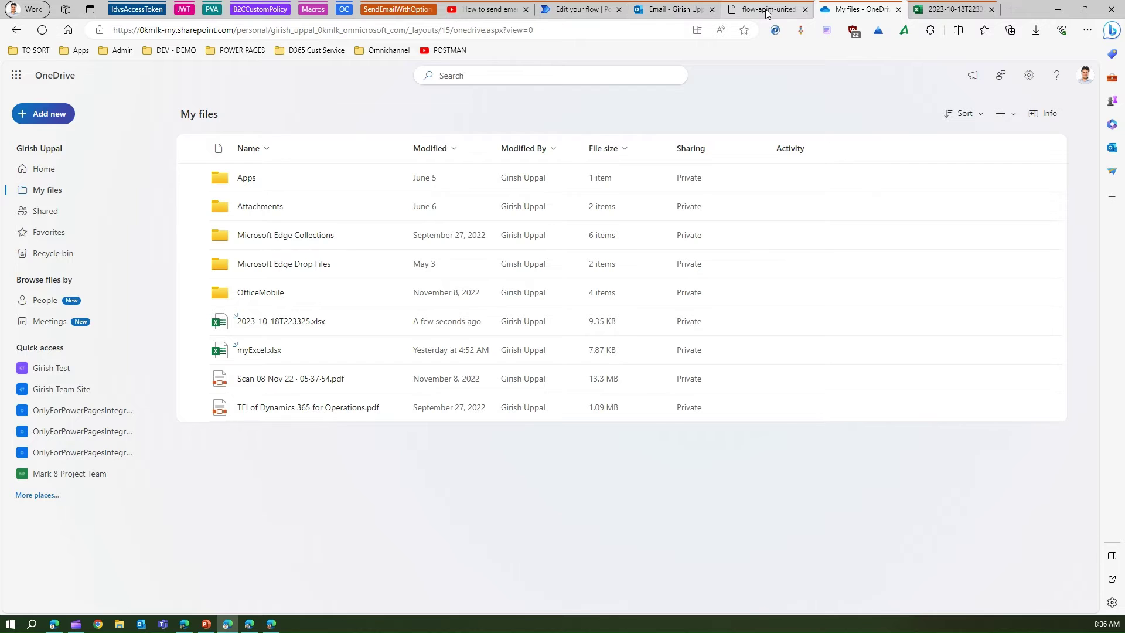
pyautogui.click(672, 6)
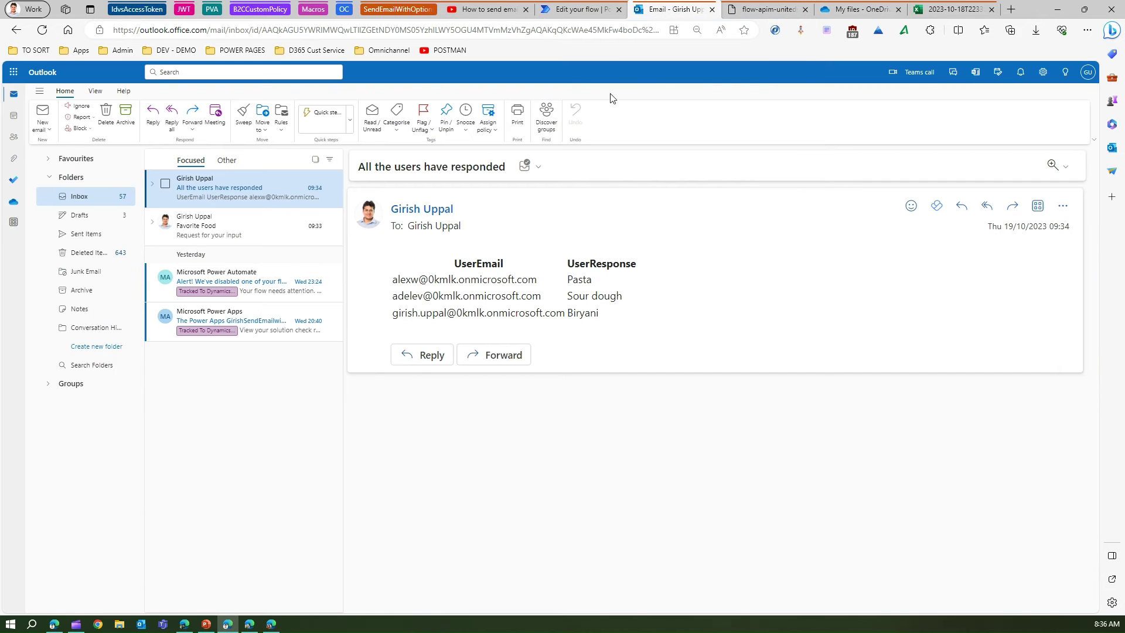
pyautogui.click(593, 8)
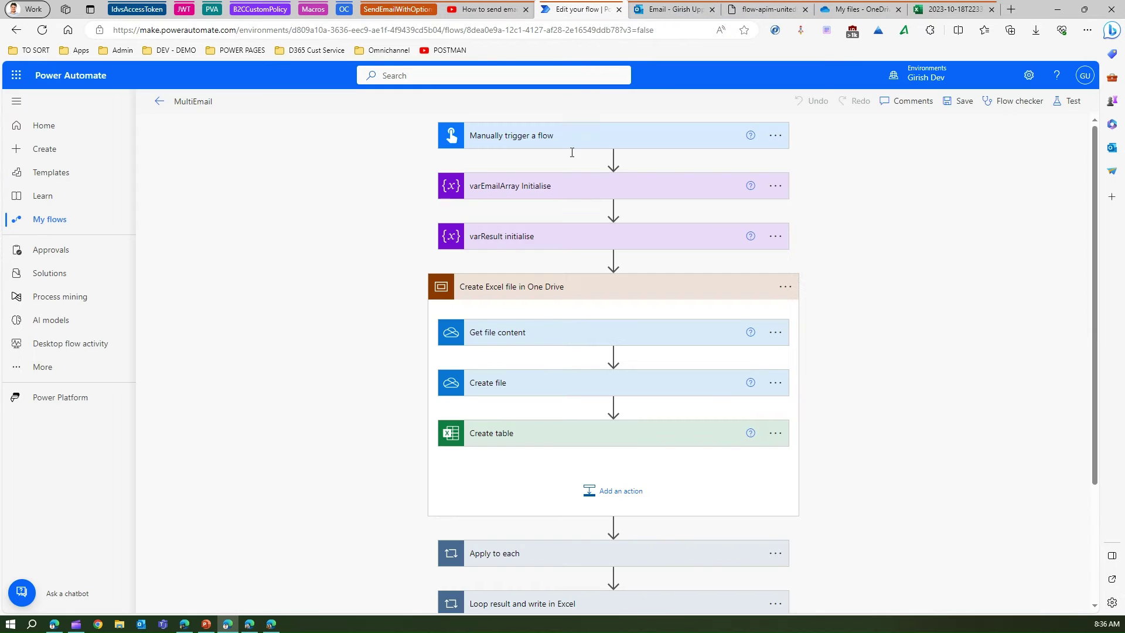
pyautogui.click(537, 339)
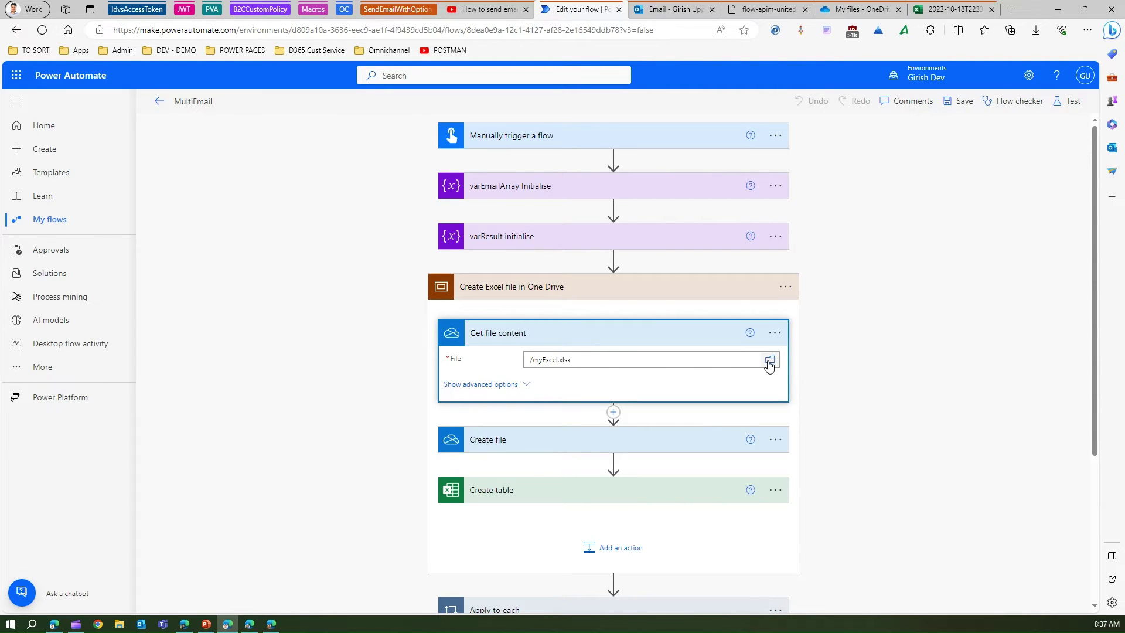
pyautogui.click(578, 339)
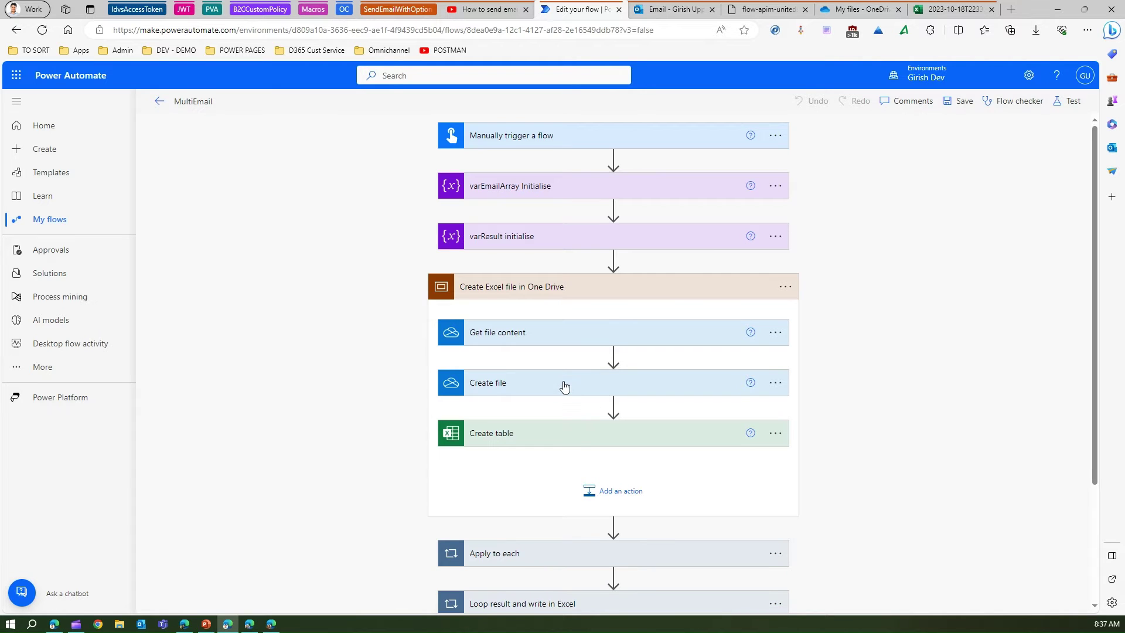
pyautogui.click(564, 385)
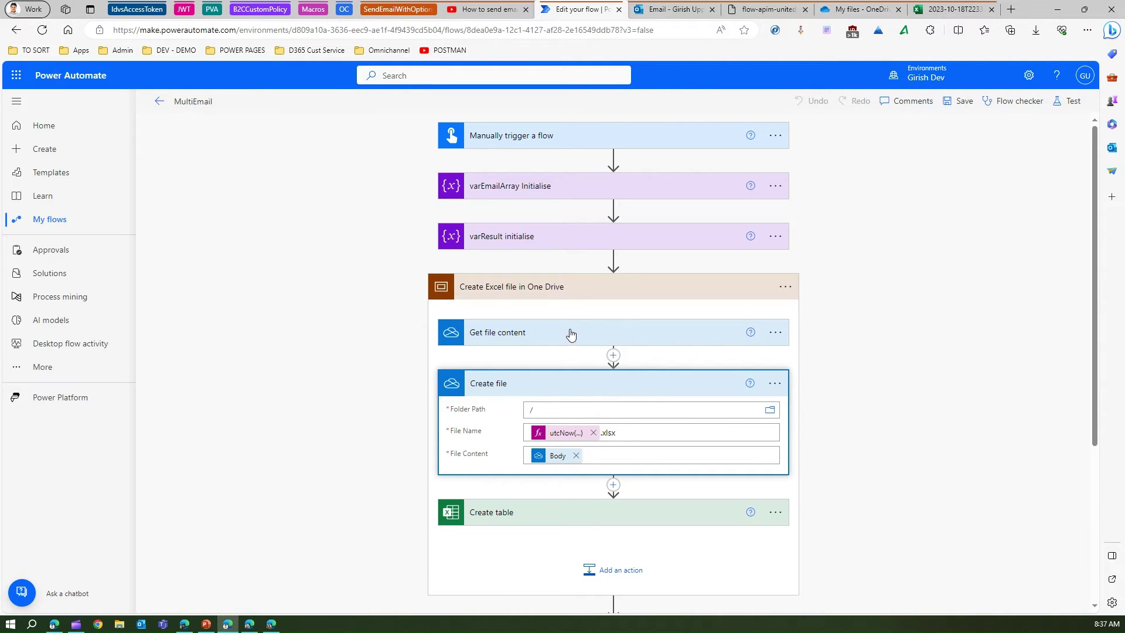
pyautogui.click(521, 382)
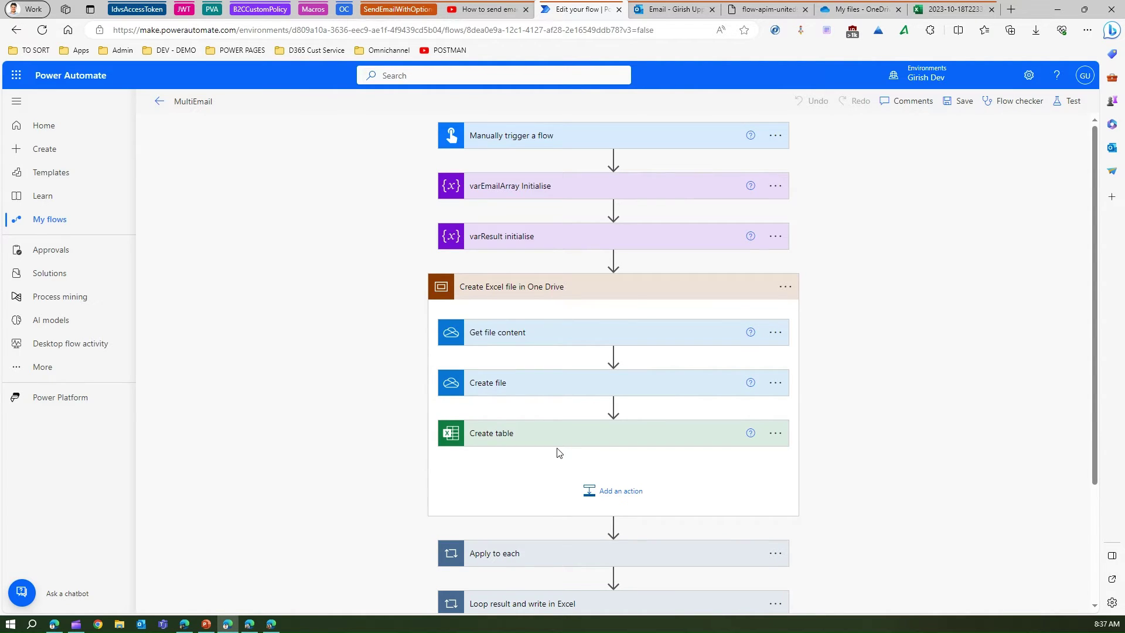
pyautogui.click(940, 11)
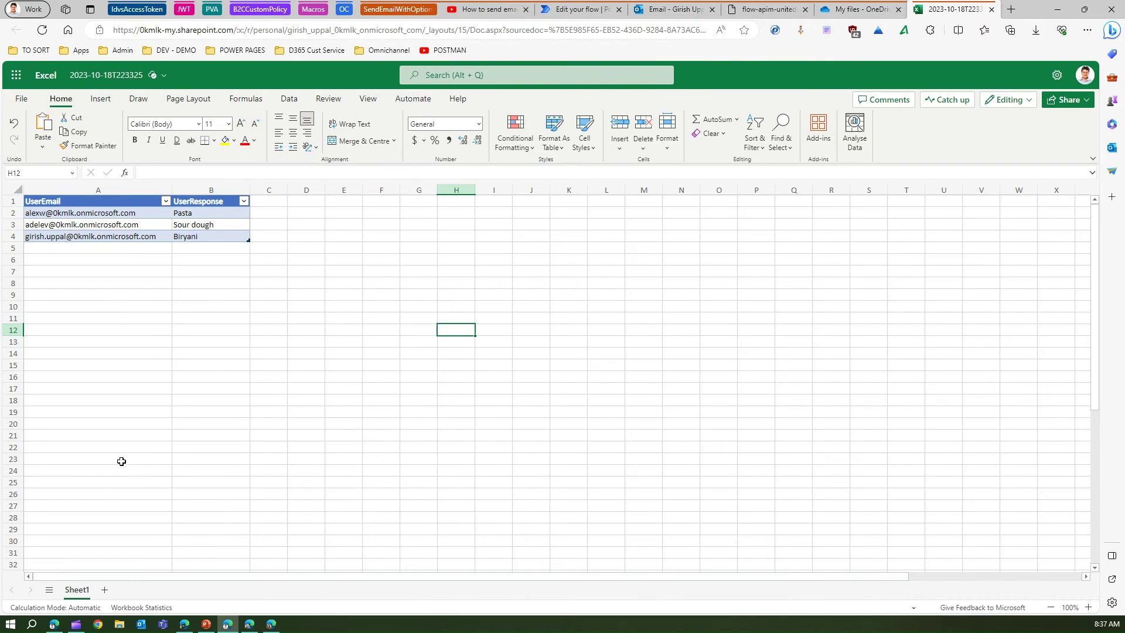
pyautogui.click(103, 201)
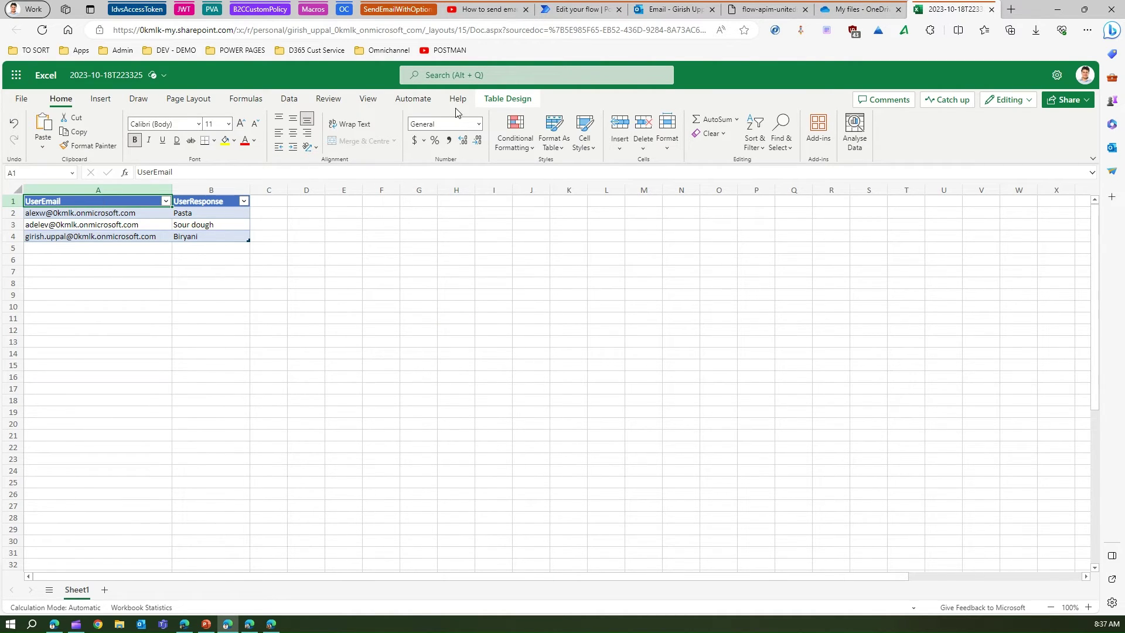
pyautogui.click(503, 103)
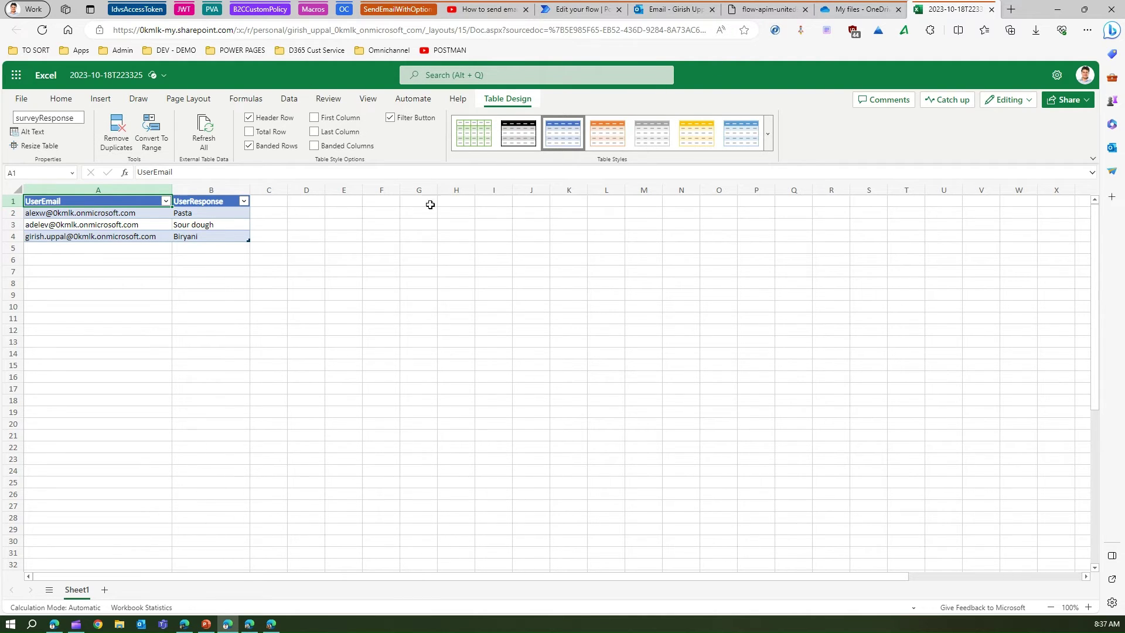
pyautogui.click(574, 10)
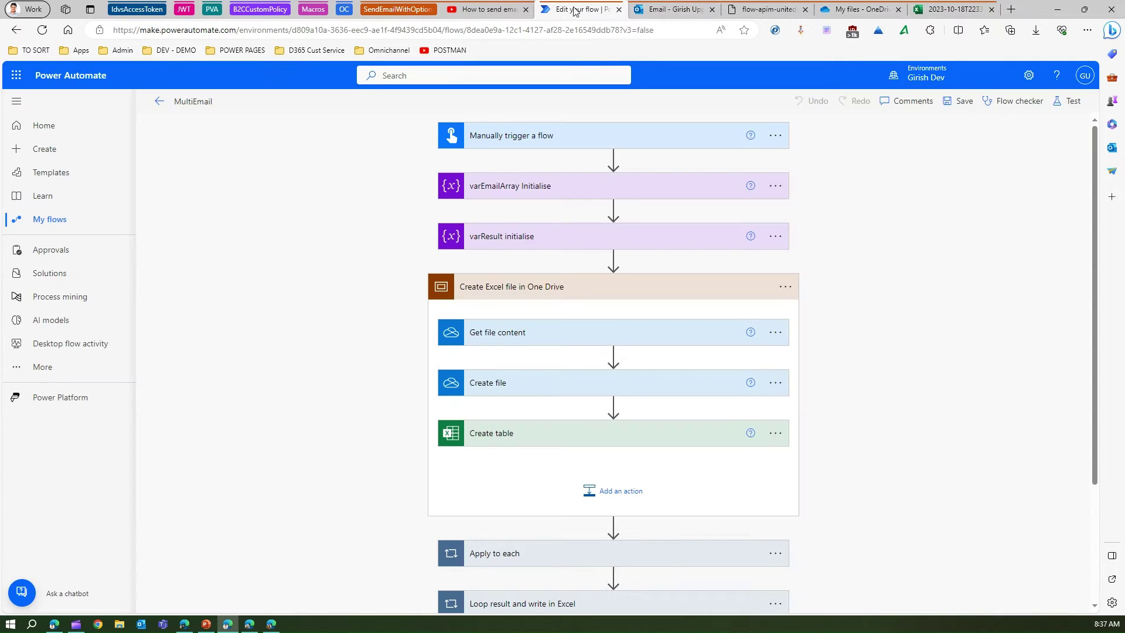
# Step: Expand the Create table step for surveyResponse, then compare against the Excel workbook's table
pyautogui.click(517, 437)
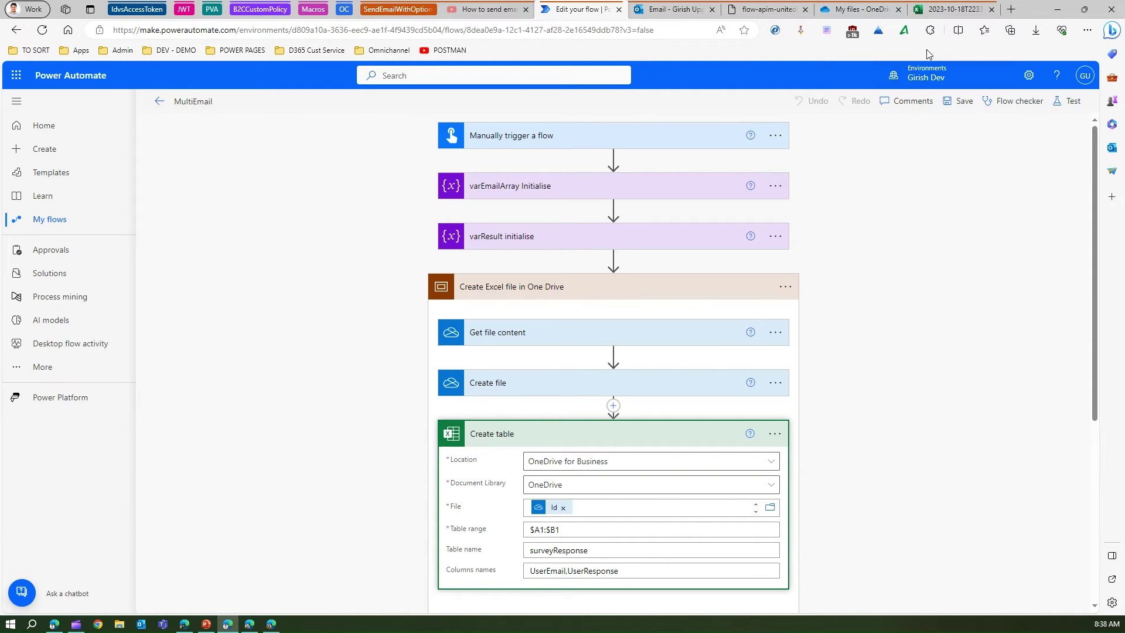
pyautogui.click(950, 11)
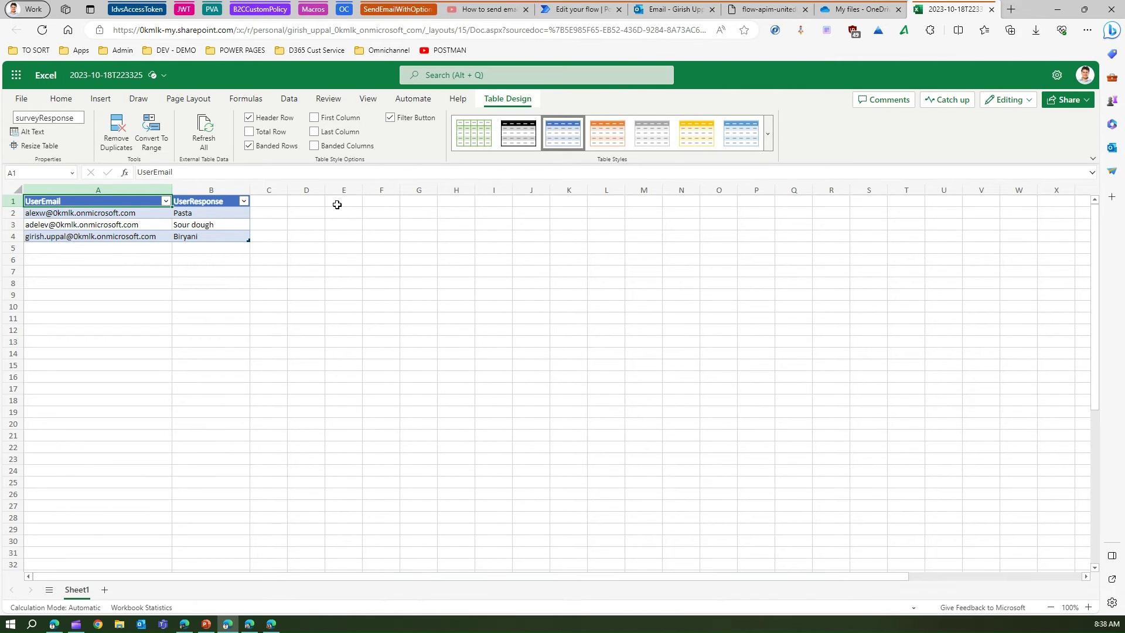
# Step: Return to the MultiEmail flow's 'Edit your flow' tab in Power Automate
pyautogui.click(586, 10)
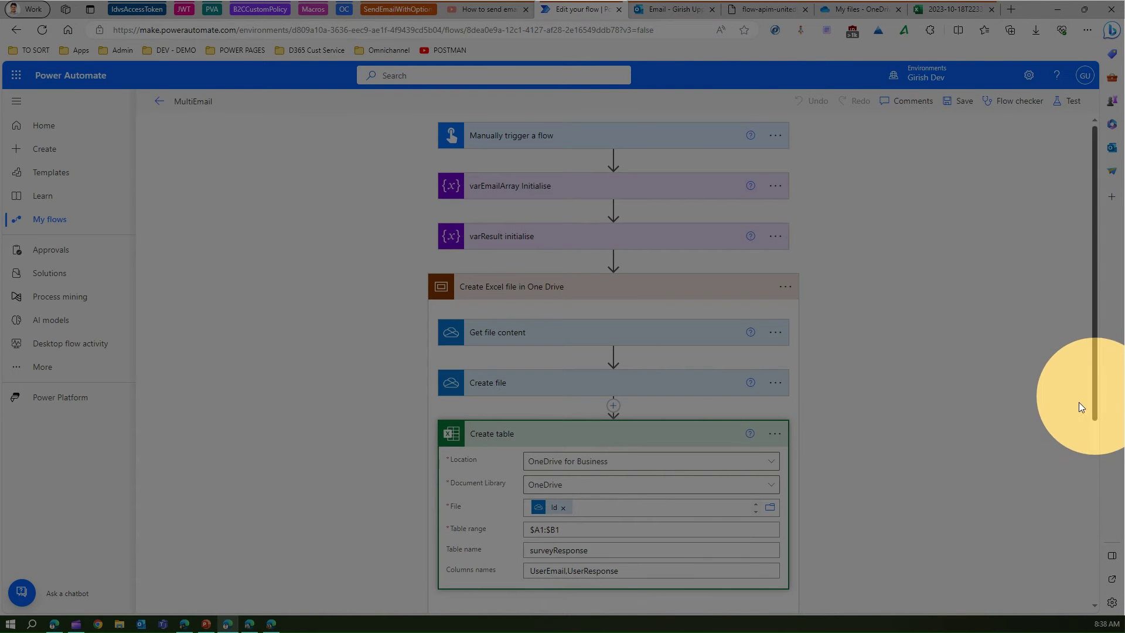
# Step: Collapse Create table and expand Apply to each, showing the 'Favorite Food' email with options Pasta, Pizza, Biryani, Sour dough
pyautogui.scroll(-2, 1101, 422)
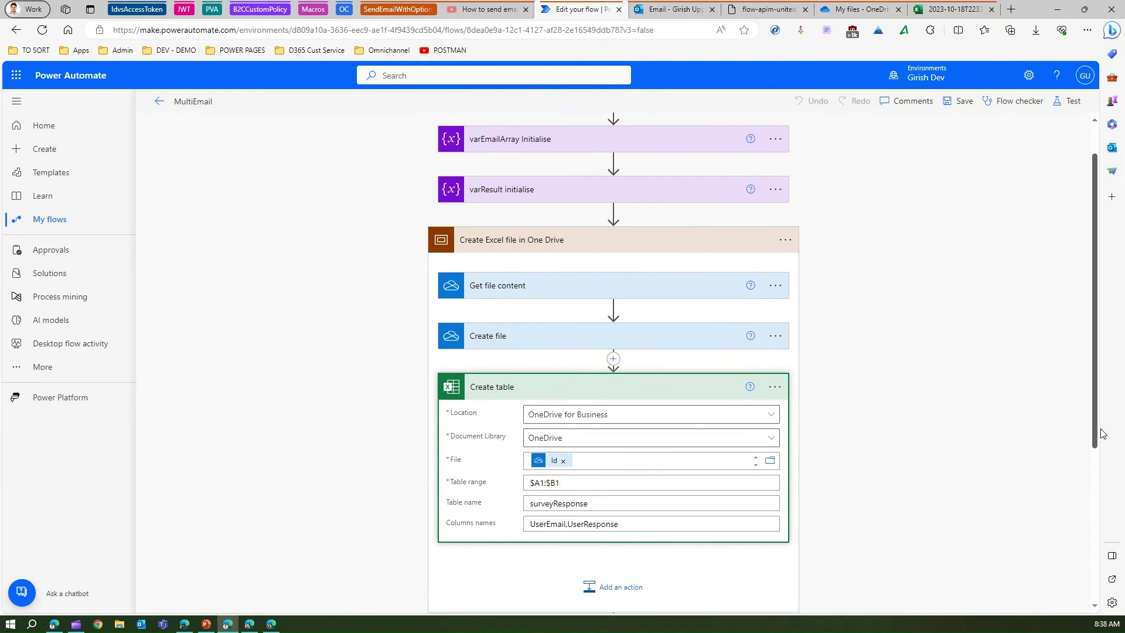
pyautogui.scroll(-3, 1101, 434)
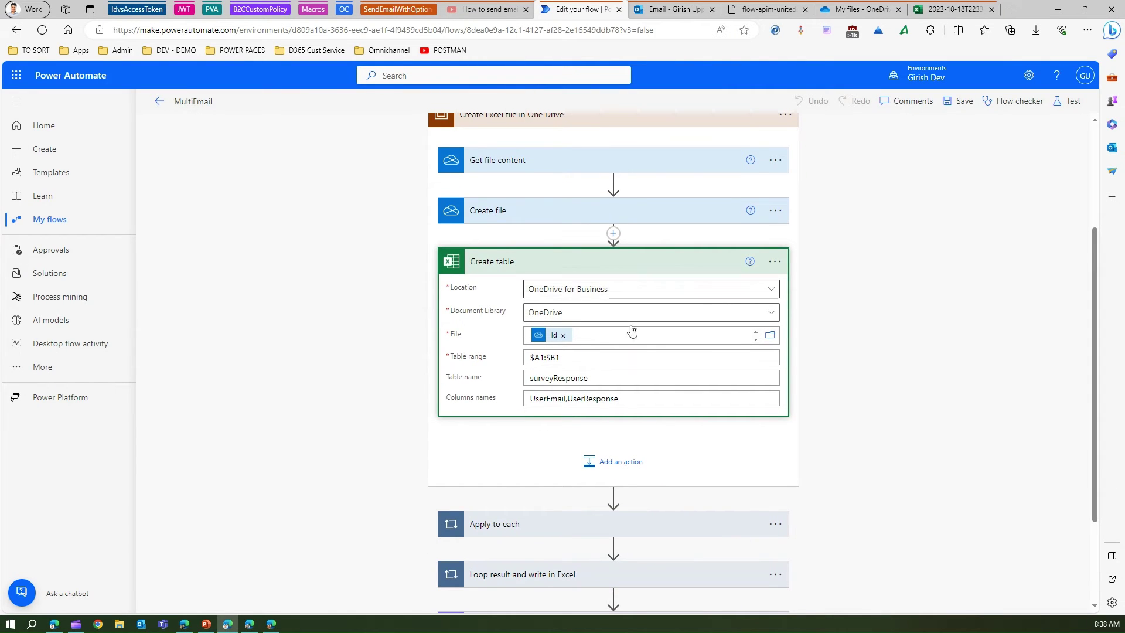
pyautogui.click(603, 266)
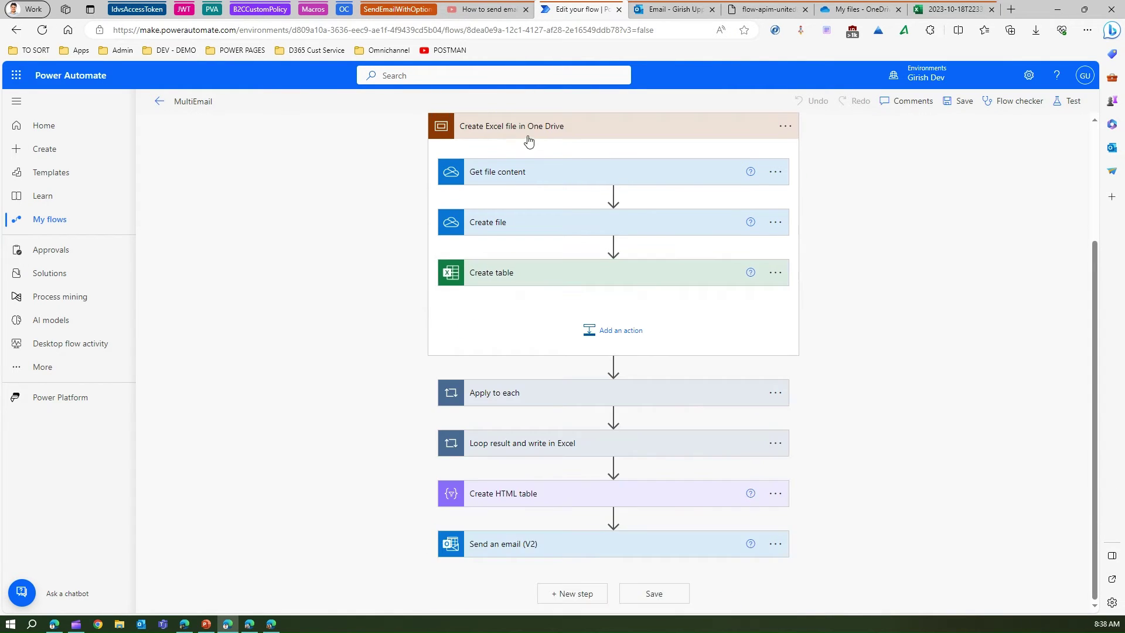
pyautogui.moveTo(1096, 294); pyautogui.dragTo(1109, 245)
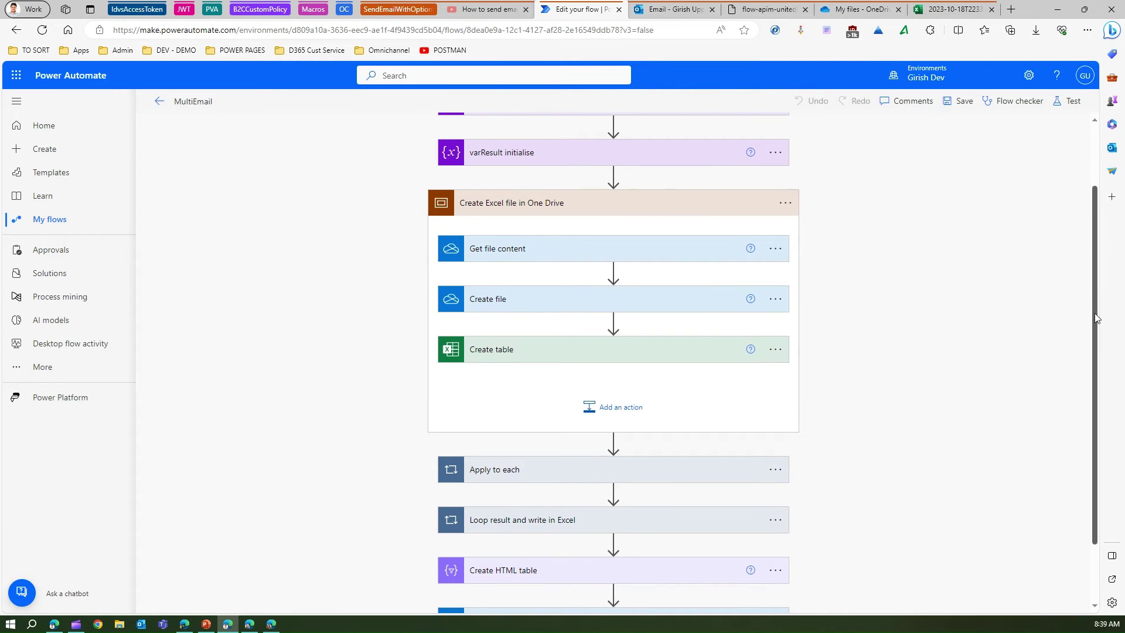
pyautogui.moveTo(1097, 316); pyautogui.dragTo(1090, 454)
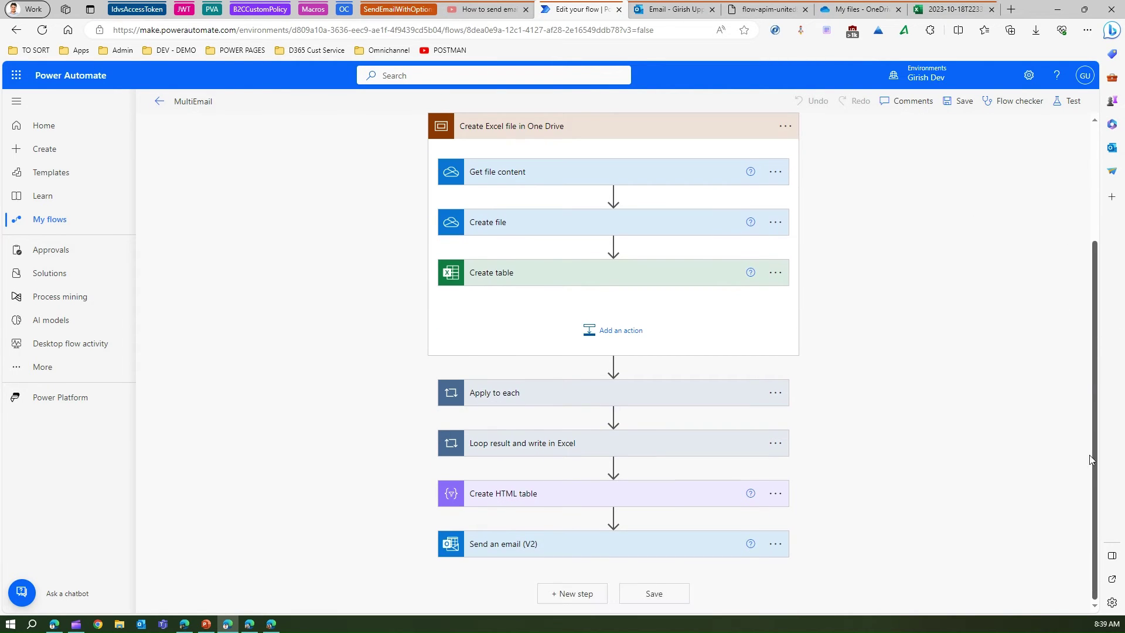
pyautogui.click(541, 398)
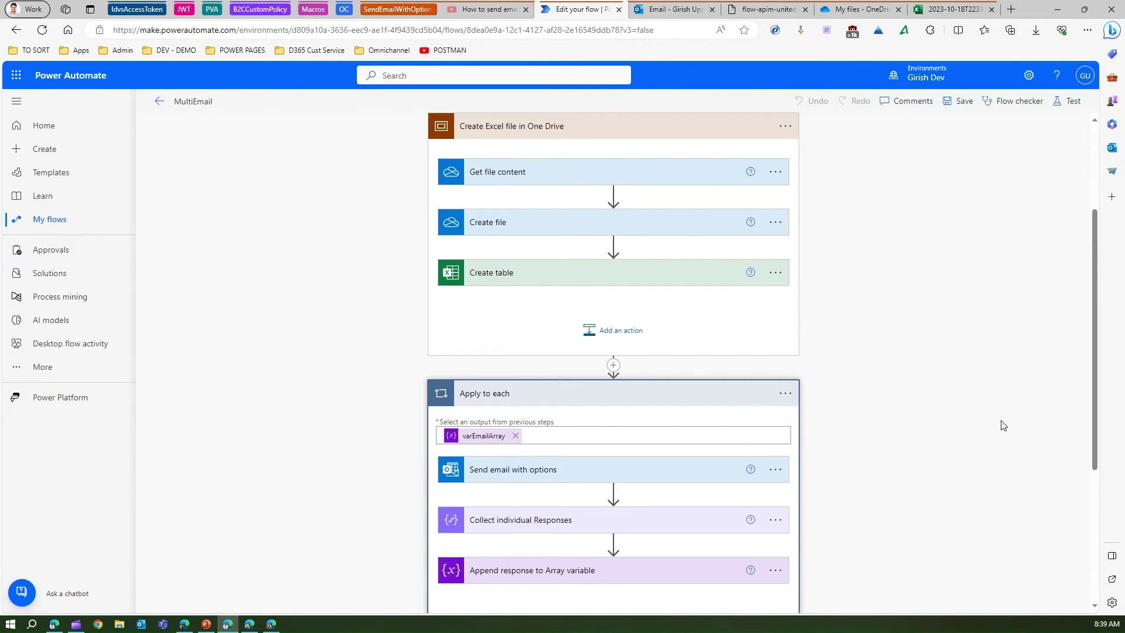
pyautogui.moveTo(1095, 364); pyautogui.dragTo(1094, 451)
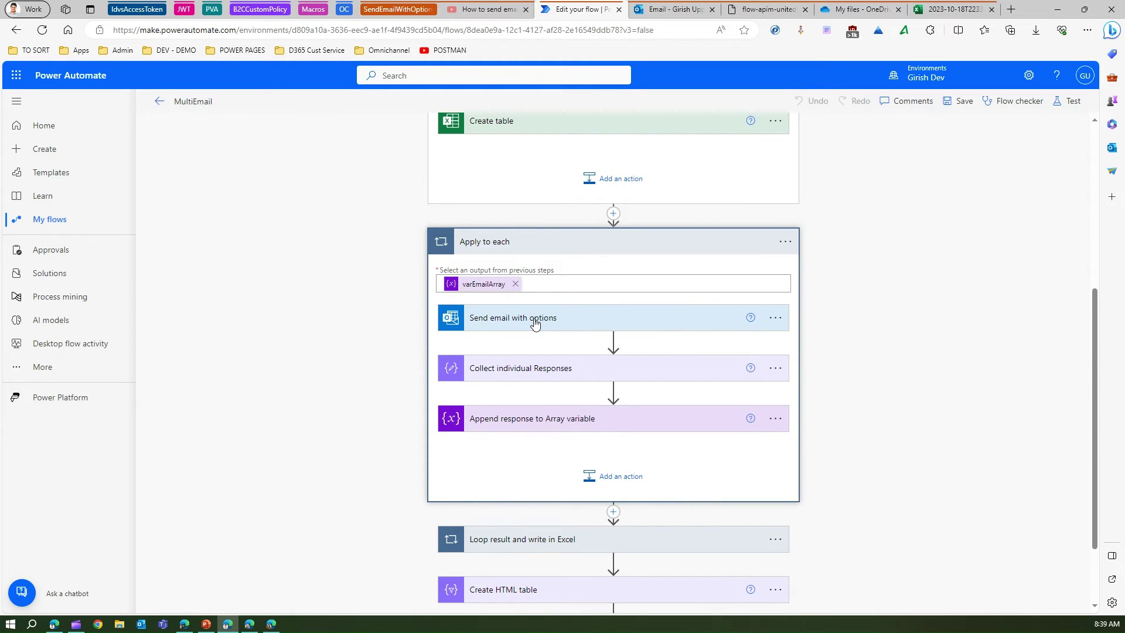
pyautogui.click(494, 323)
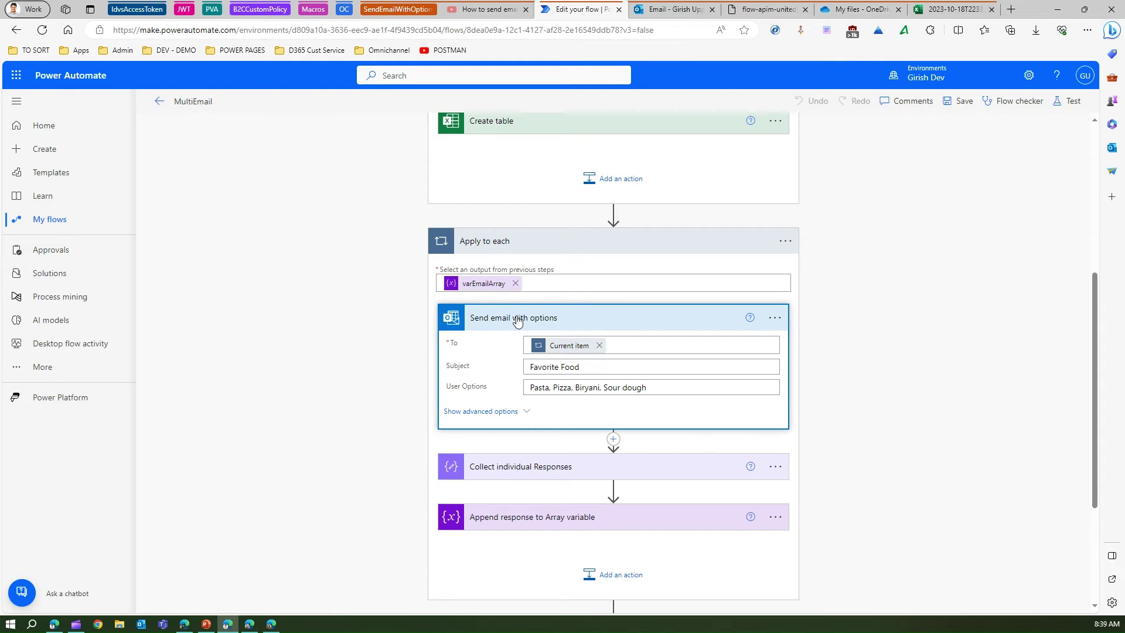
pyautogui.click(786, 240)
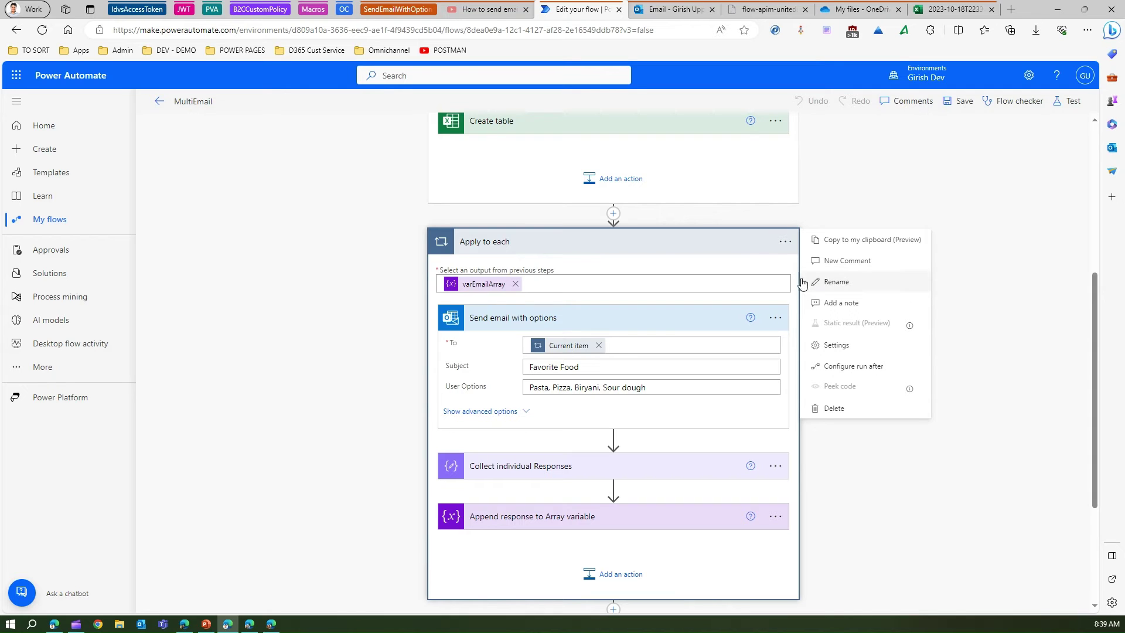
pyautogui.click(837, 345)
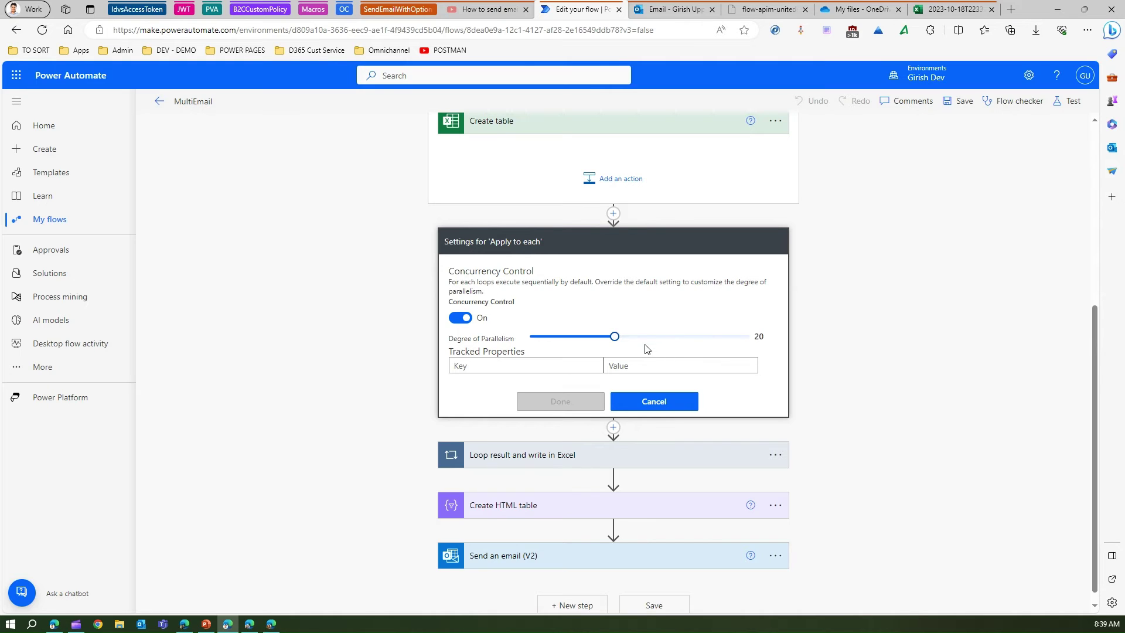
pyautogui.click(654, 401)
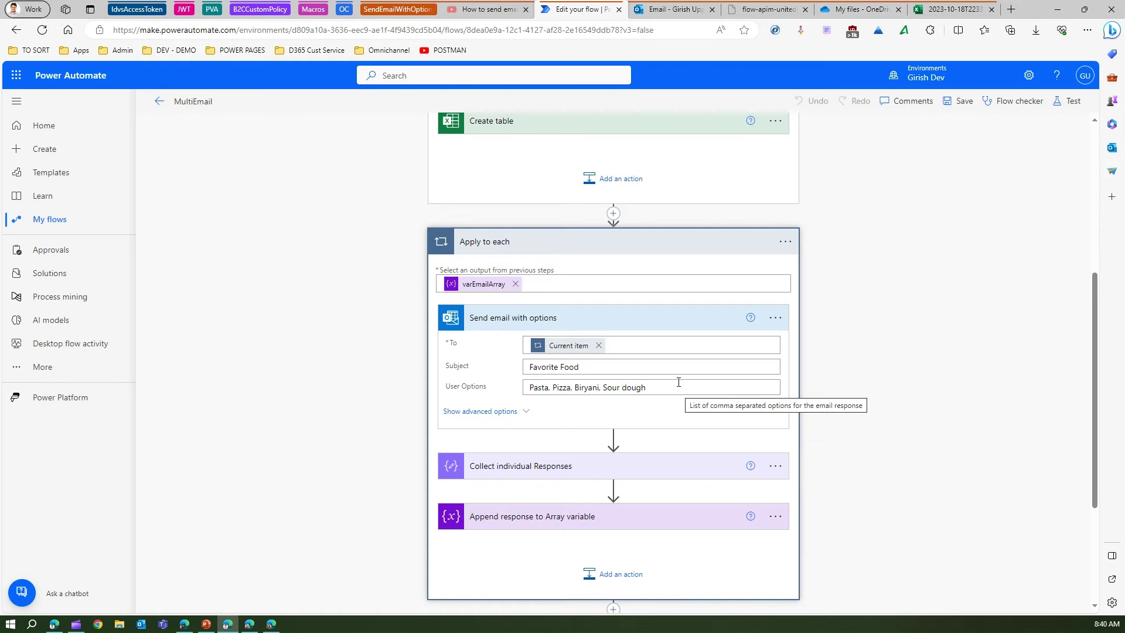
# Step: Review Collect individual Responses, which builds UserEmail and UserResponse, and browse its dynamic values
pyautogui.click(524, 468)
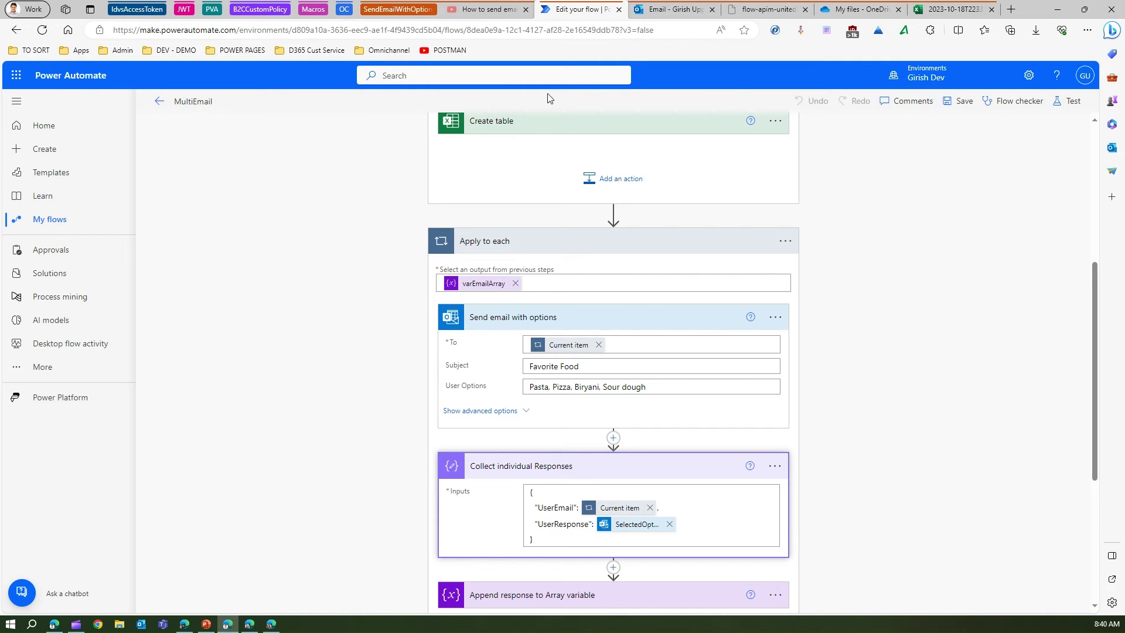
pyautogui.click(527, 130)
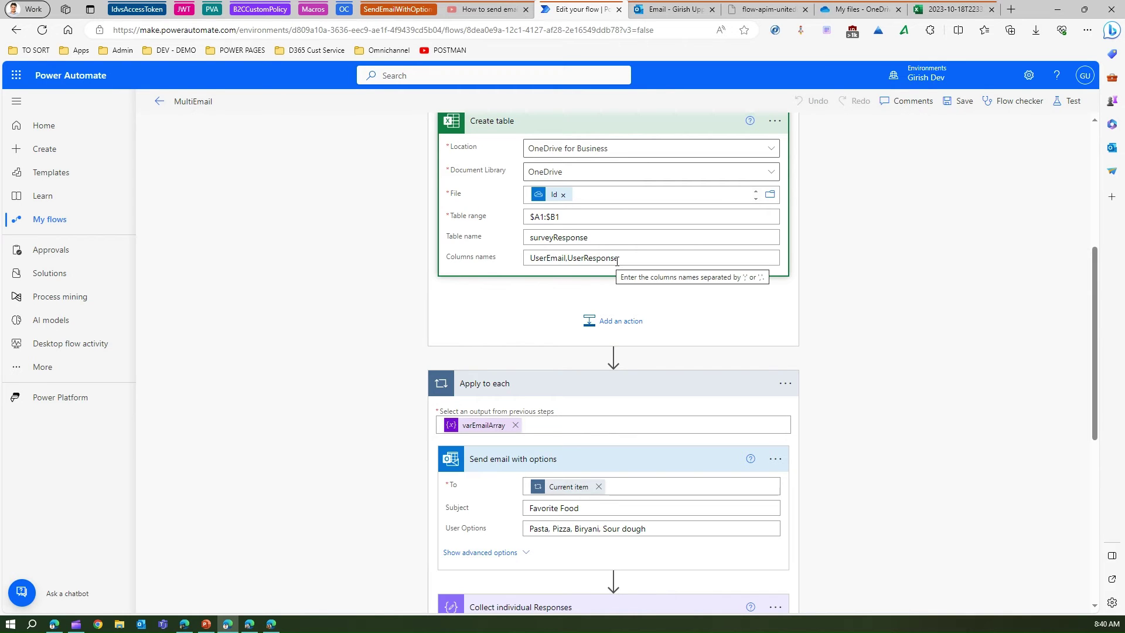
pyautogui.click(528, 124)
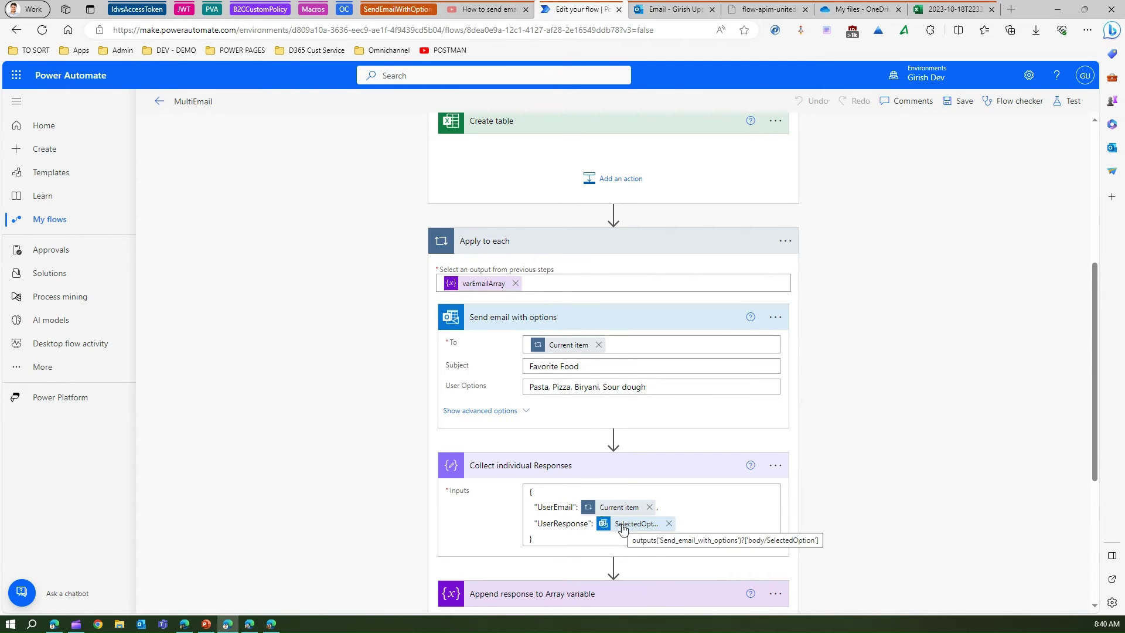
pyautogui.click(683, 523)
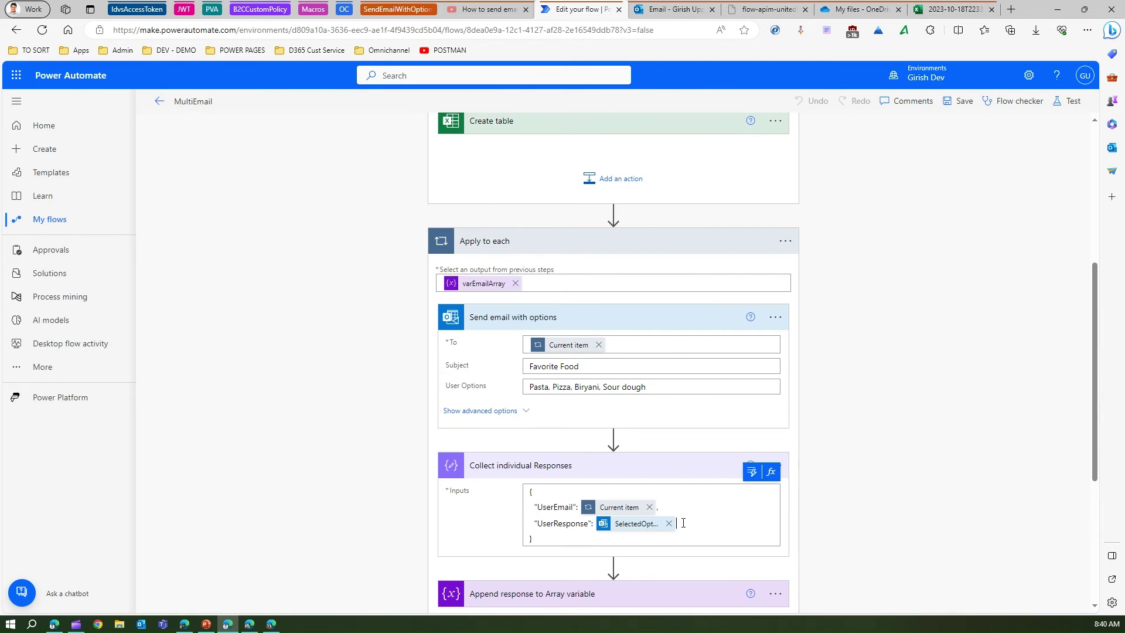
pyautogui.click(752, 472)
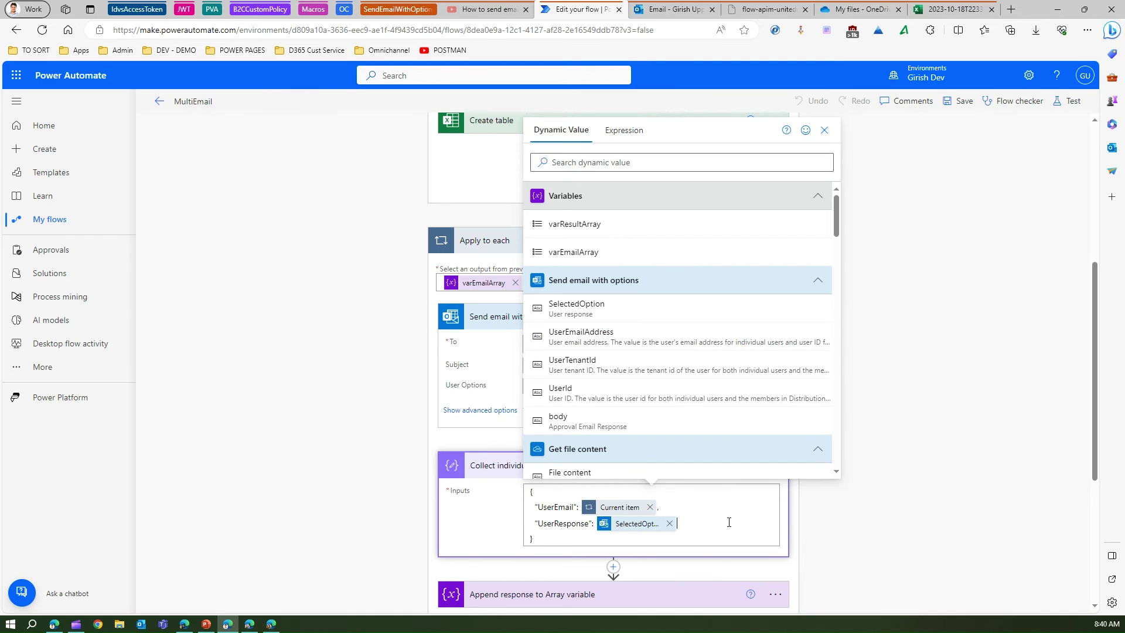
pyautogui.click(1013, 344)
# Step: Expand Append response to Array variable, which appends the Outputs to varResultArray
pyautogui.moveTo(1093, 350); pyautogui.dragTo(1081, 472)
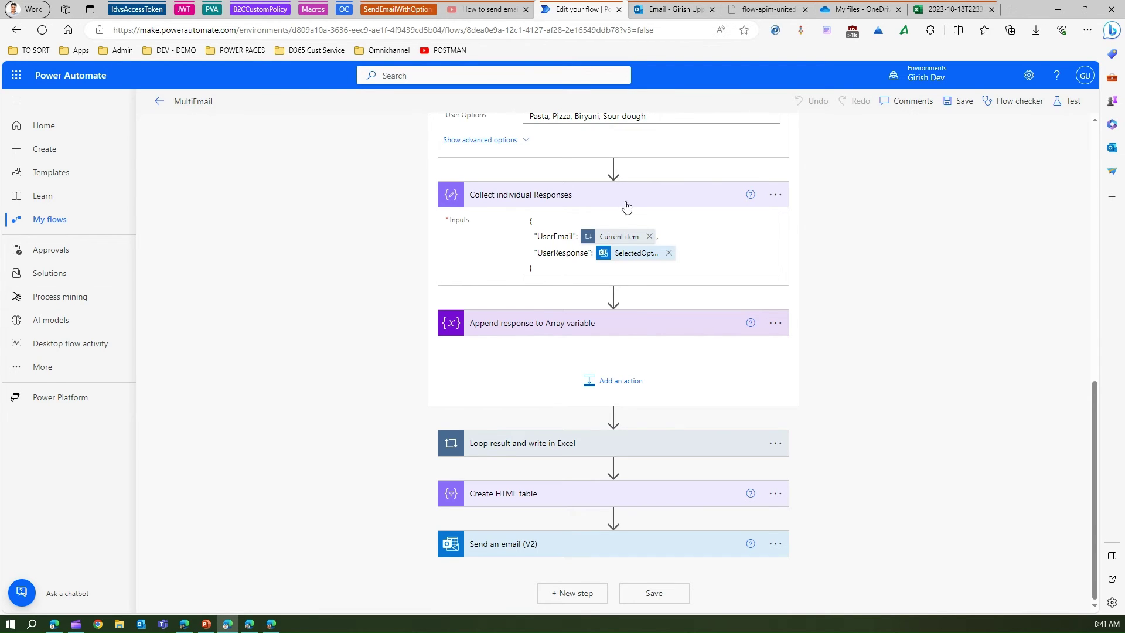
pyautogui.click(628, 326)
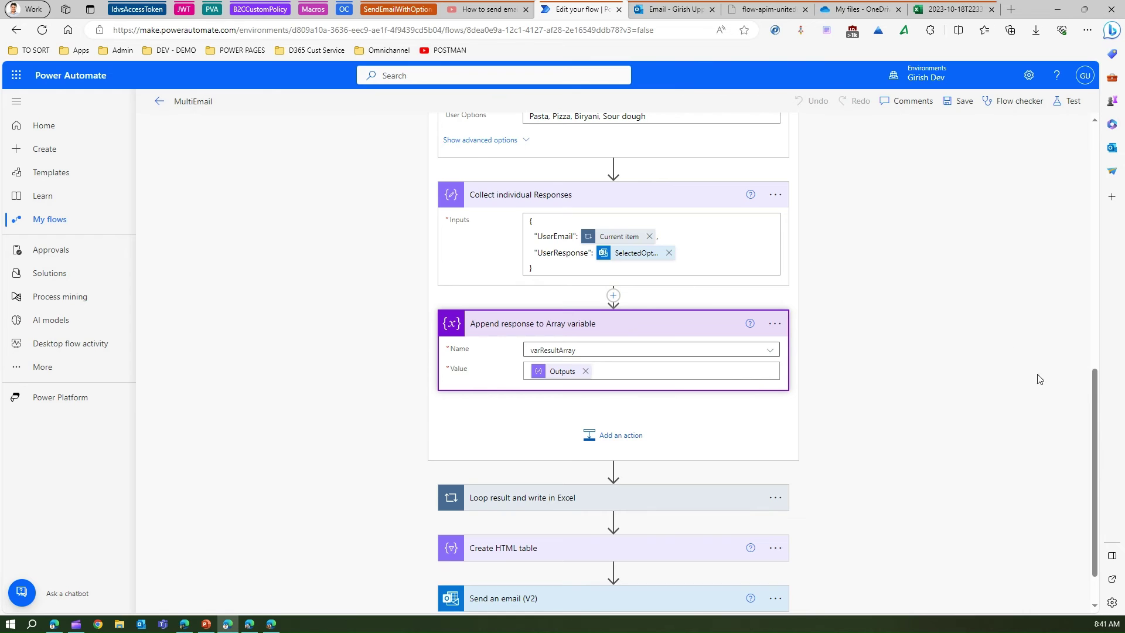
pyautogui.moveTo(1090, 395); pyautogui.dragTo(1104, 388)
pyautogui.scroll(3, 1104, 388)
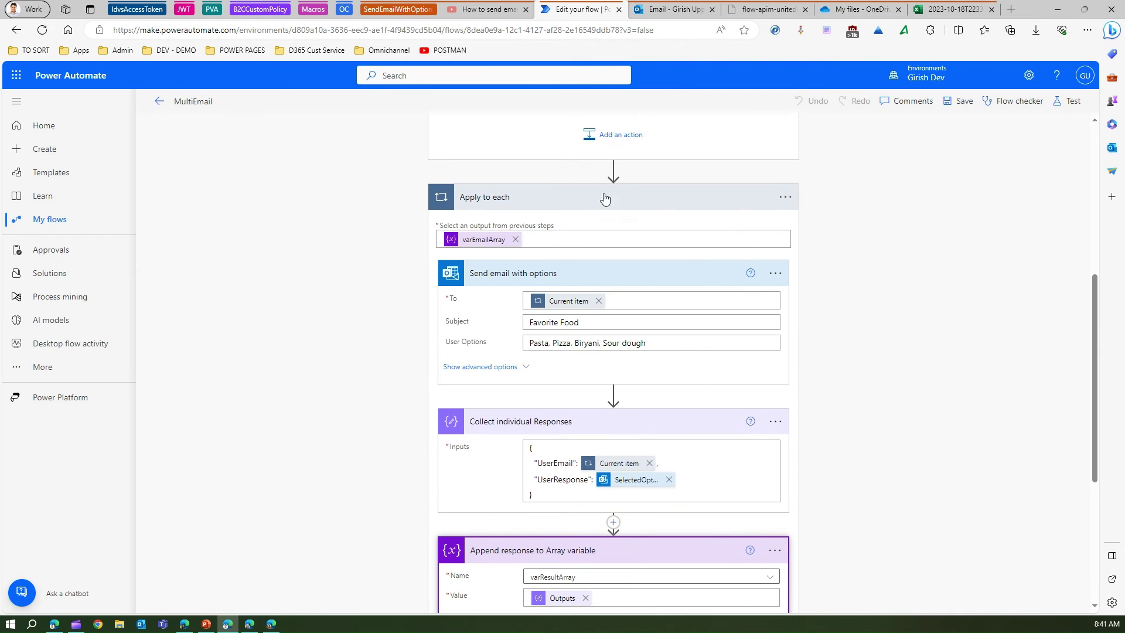
# Step: Collapse Apply to each and expand Loop result and write in Excel to show its Add a row into a table action
pyautogui.click(582, 201)
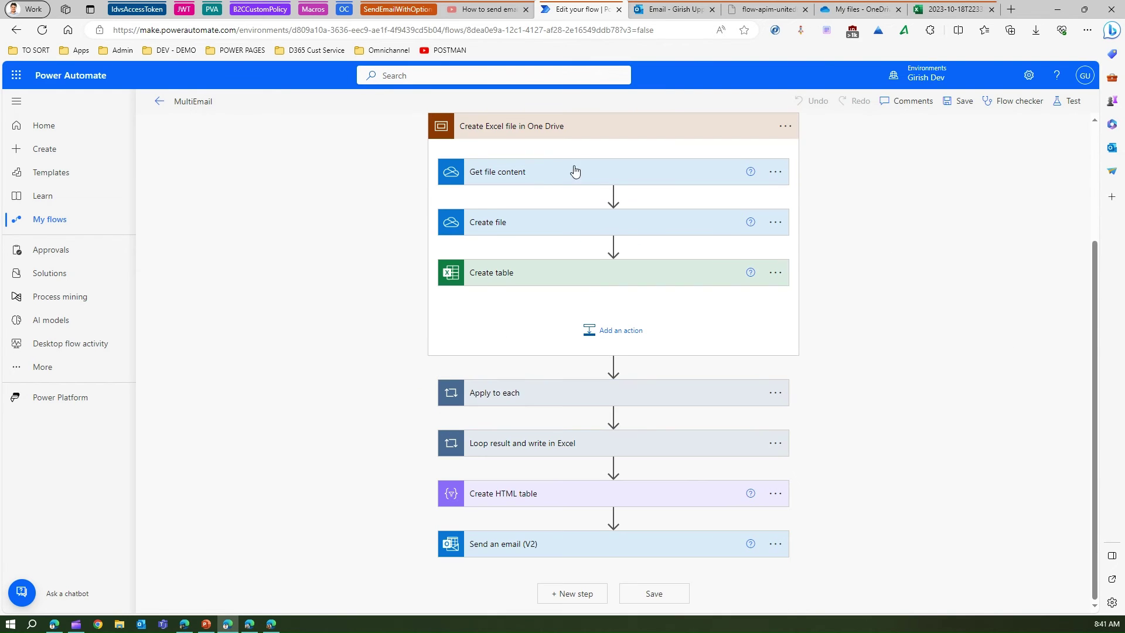
pyautogui.click(502, 434)
pyautogui.moveTo(413, 397); pyautogui.dragTo(445, 386)
pyautogui.moveTo(410, 440); pyautogui.dragTo(431, 432)
pyautogui.press('Escape')
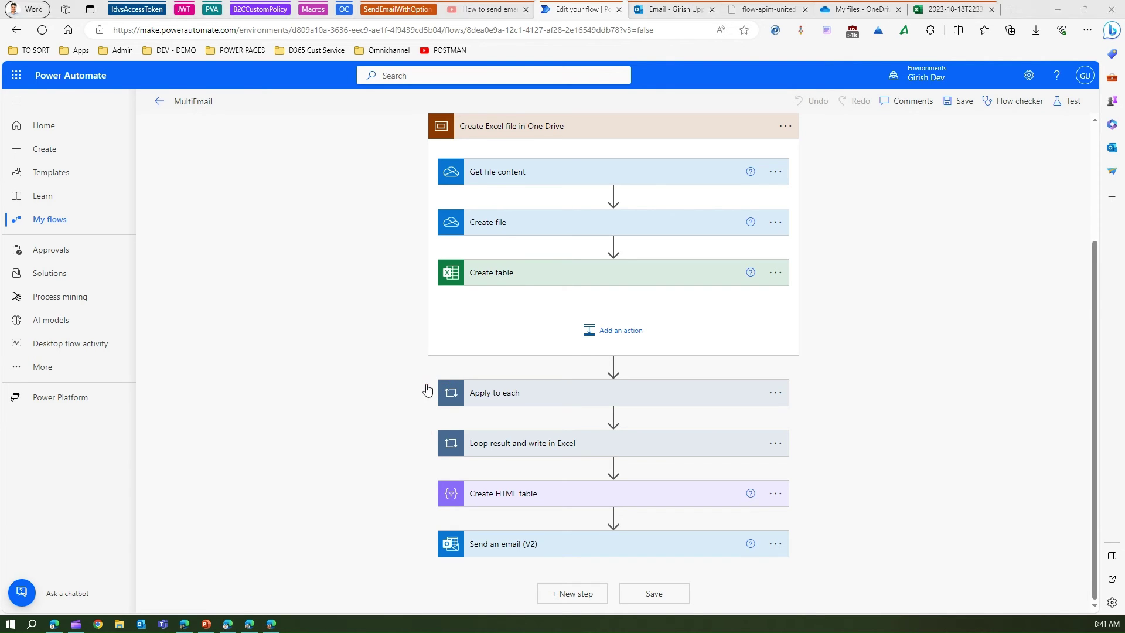
pyautogui.click(503, 445)
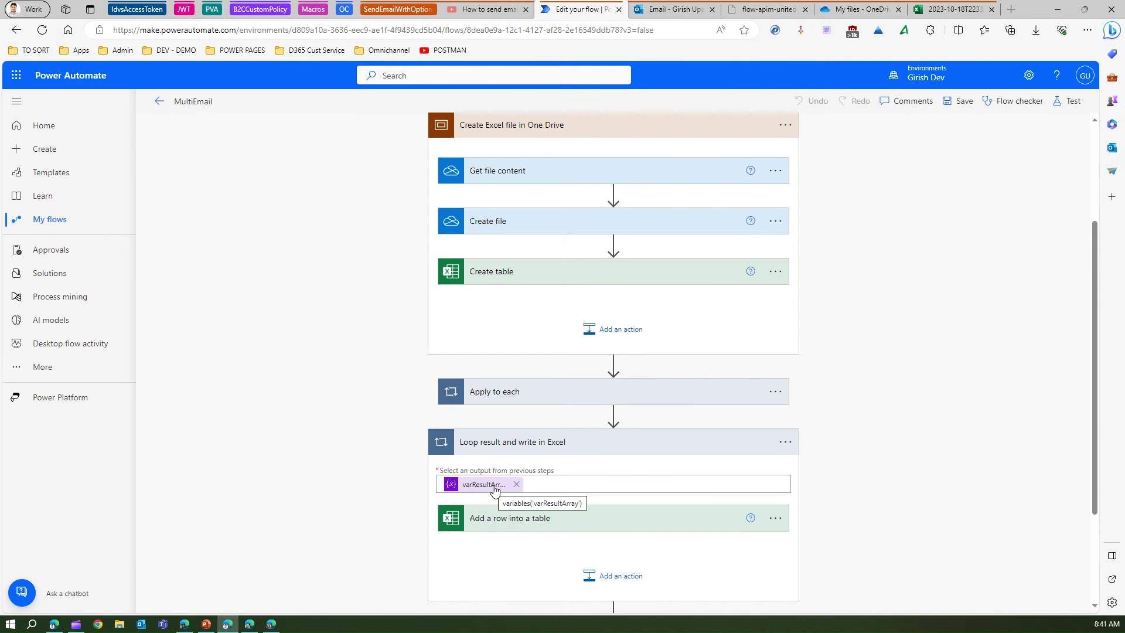
pyautogui.click(517, 520)
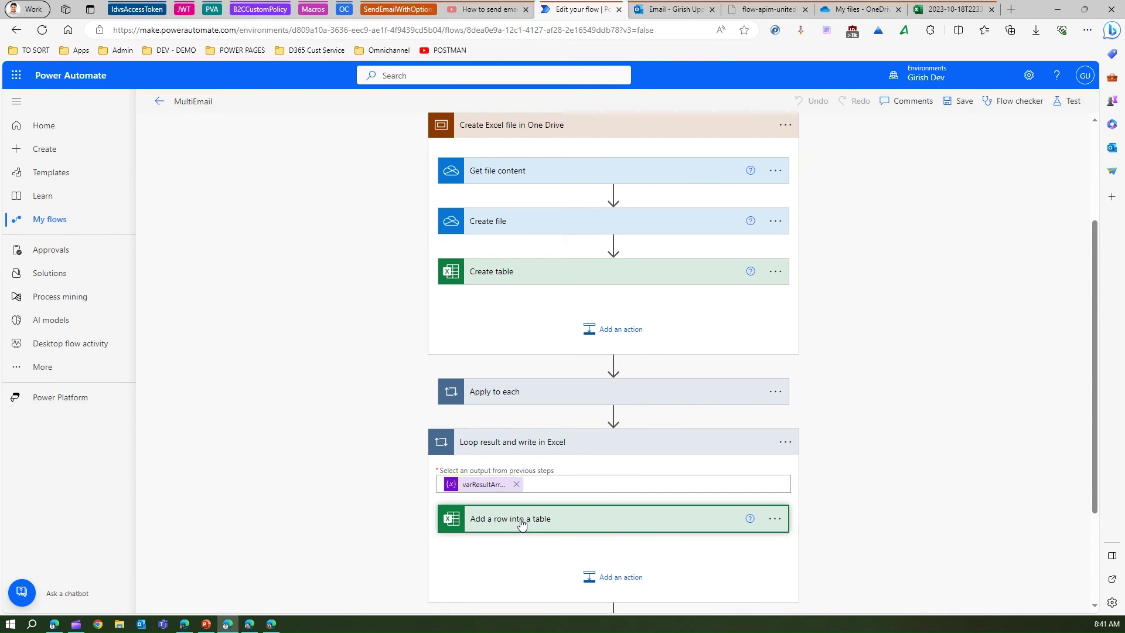
pyautogui.moveTo(1091, 423); pyautogui.dragTo(1099, 536)
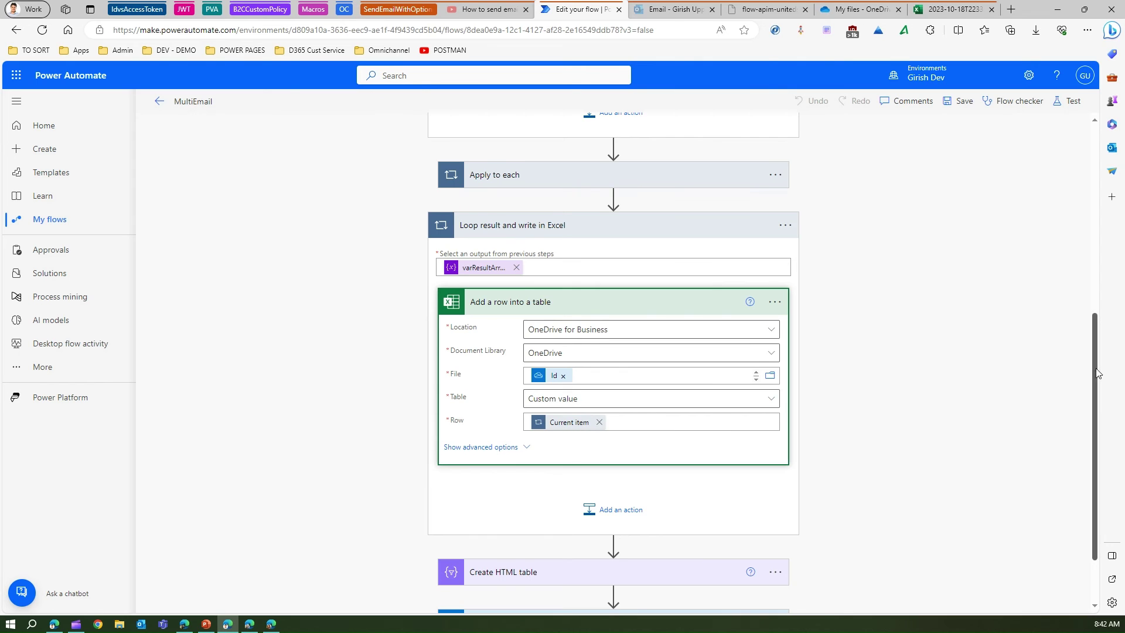
# Step: Expand the Create HTML table and Send an email (V2) steps to review their settings
pyautogui.scroll(-3, 1091, 402)
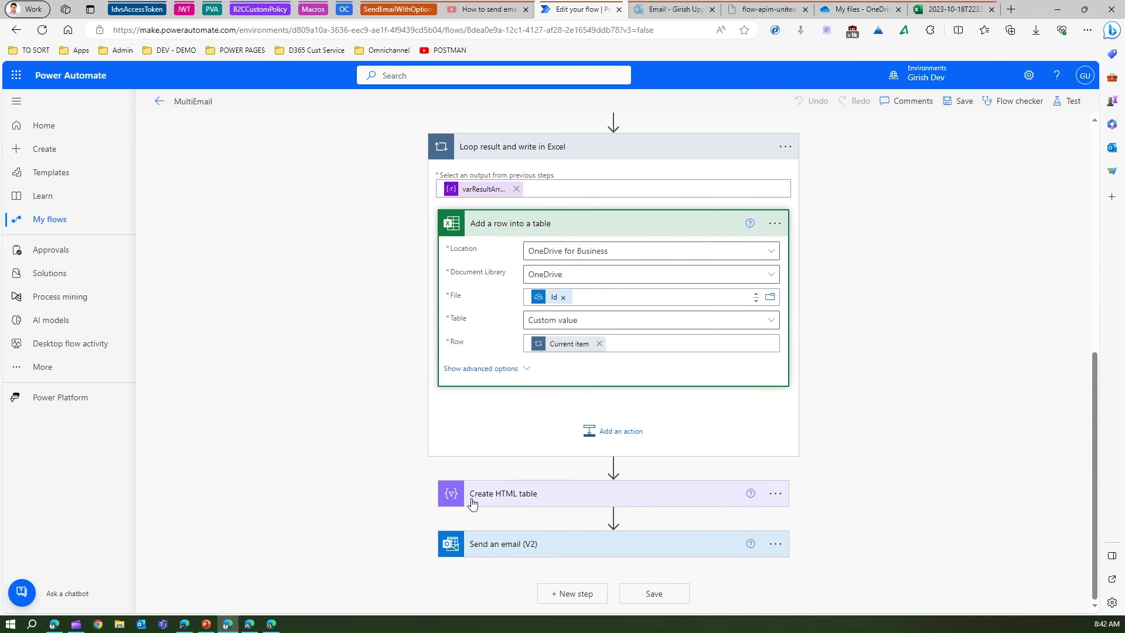
pyautogui.click(523, 495)
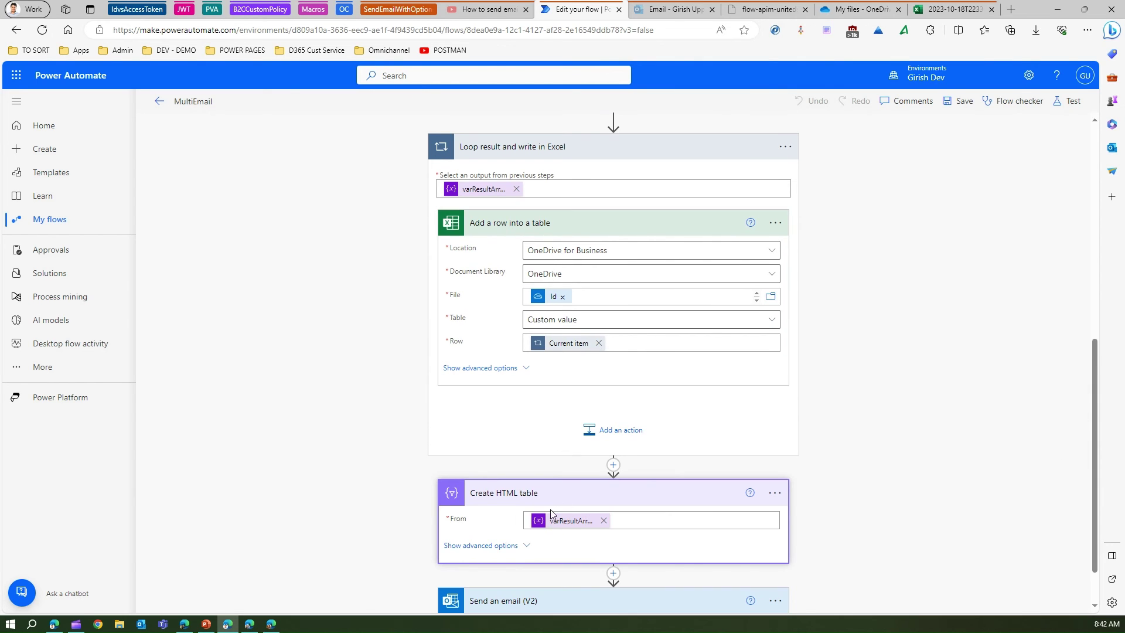
pyautogui.click(561, 602)
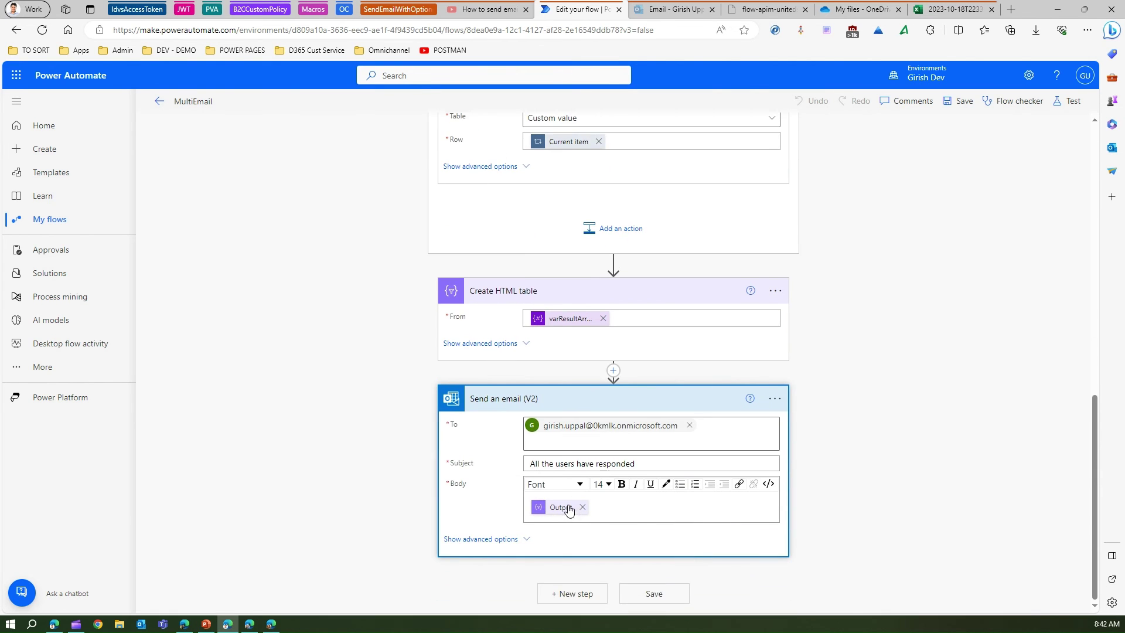
# Step: Collapse Send an email (V2), Create HTML table, Loop result and write in Excel, and the Create Excel file in One Drive scope
pyautogui.click(515, 398)
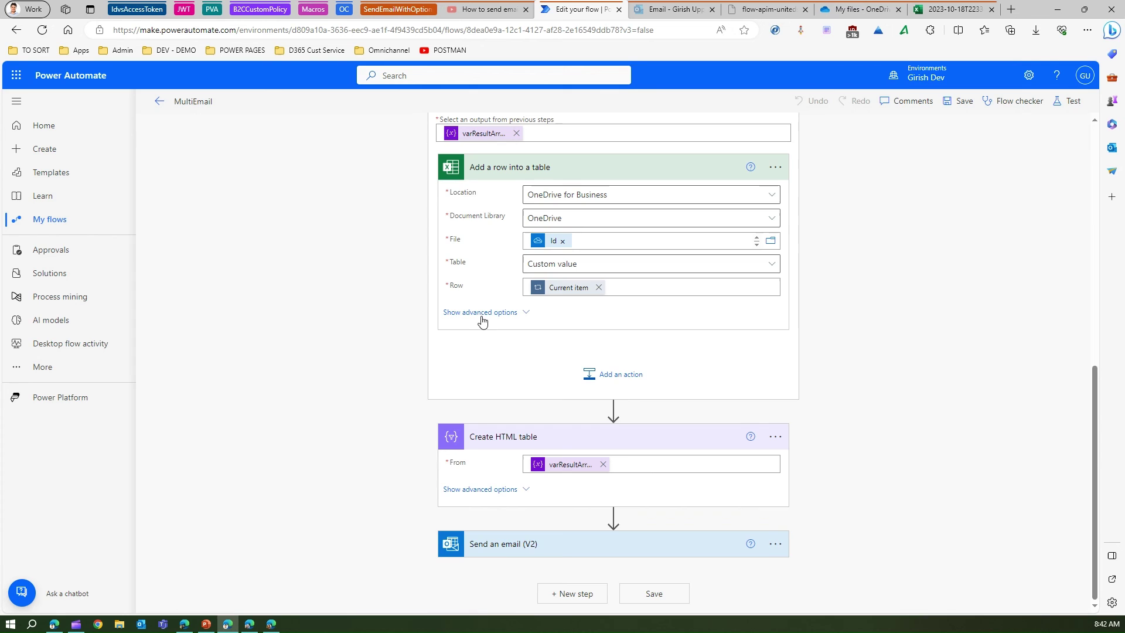
pyautogui.click(482, 436)
pyautogui.click(485, 154)
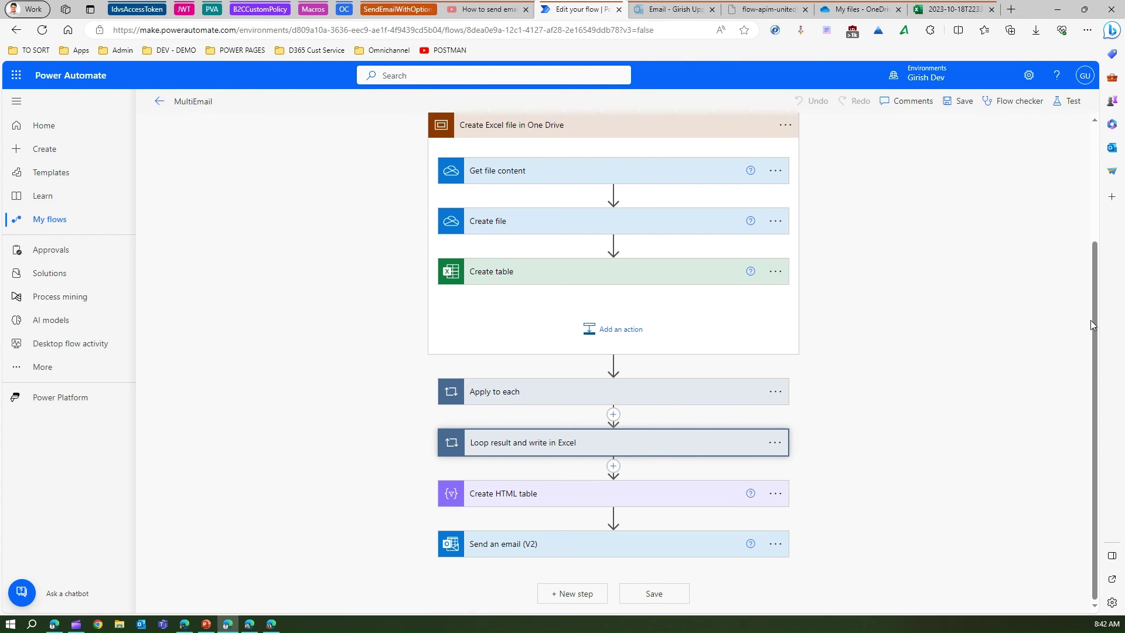
pyautogui.moveTo(1090, 320); pyautogui.dragTo(1091, 171)
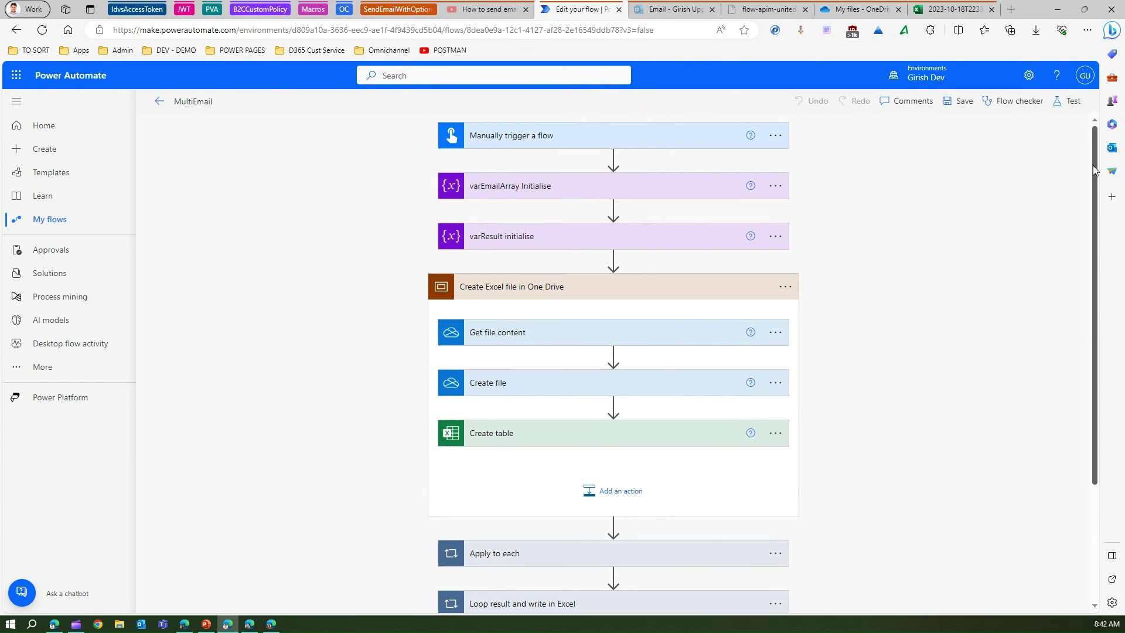
pyautogui.click(501, 291)
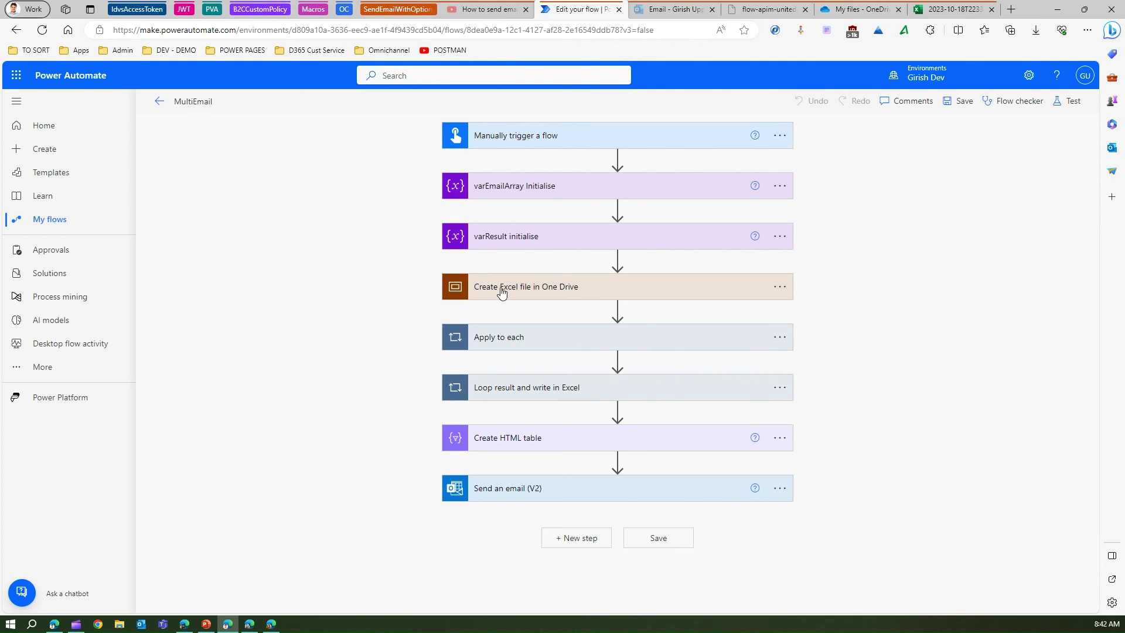
pyautogui.click(949, 9)
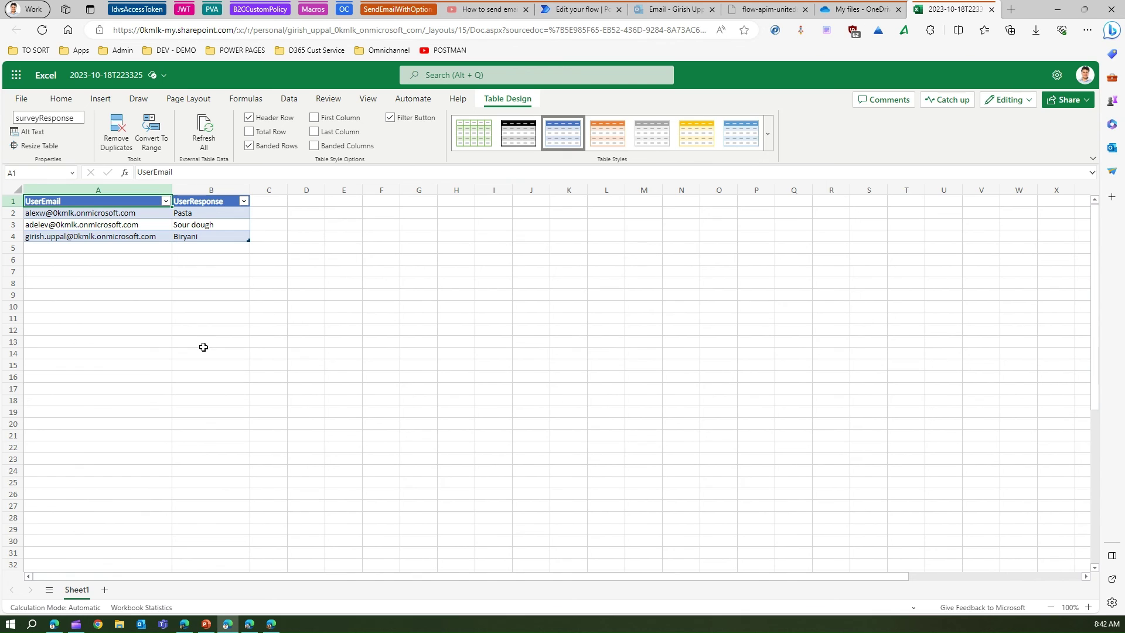
pyautogui.click(110, 279)
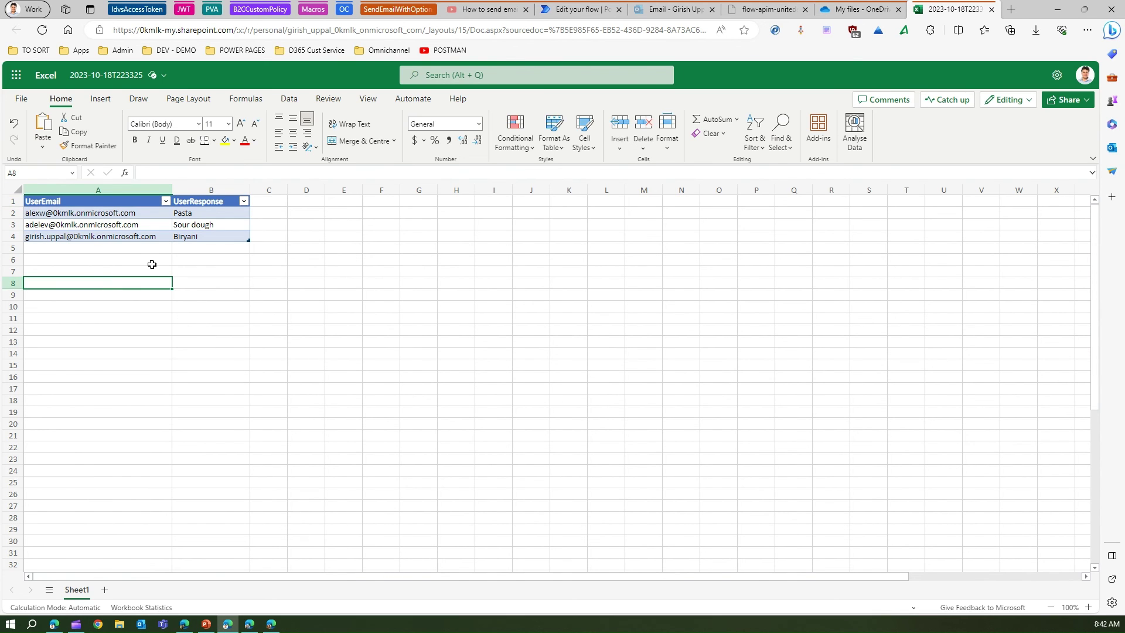
pyautogui.click(84, 212)
pyautogui.moveTo(84, 212); pyautogui.dragTo(103, 257)
pyautogui.moveTo(206, 213); pyautogui.dragTo(214, 250)
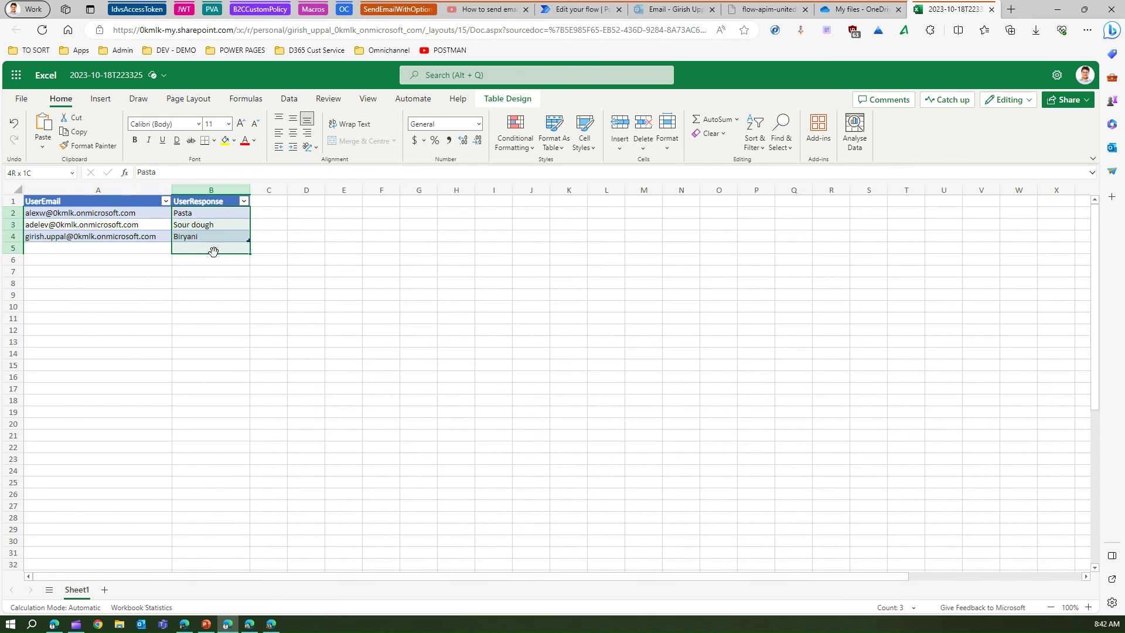
pyautogui.click(212, 296)
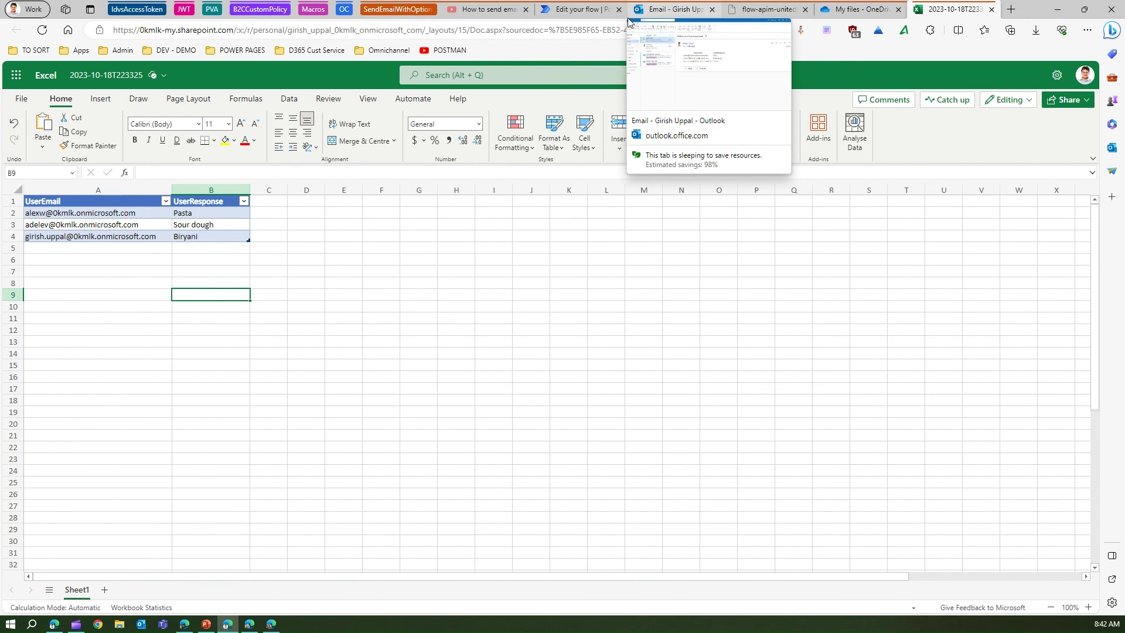
pyautogui.click(586, 13)
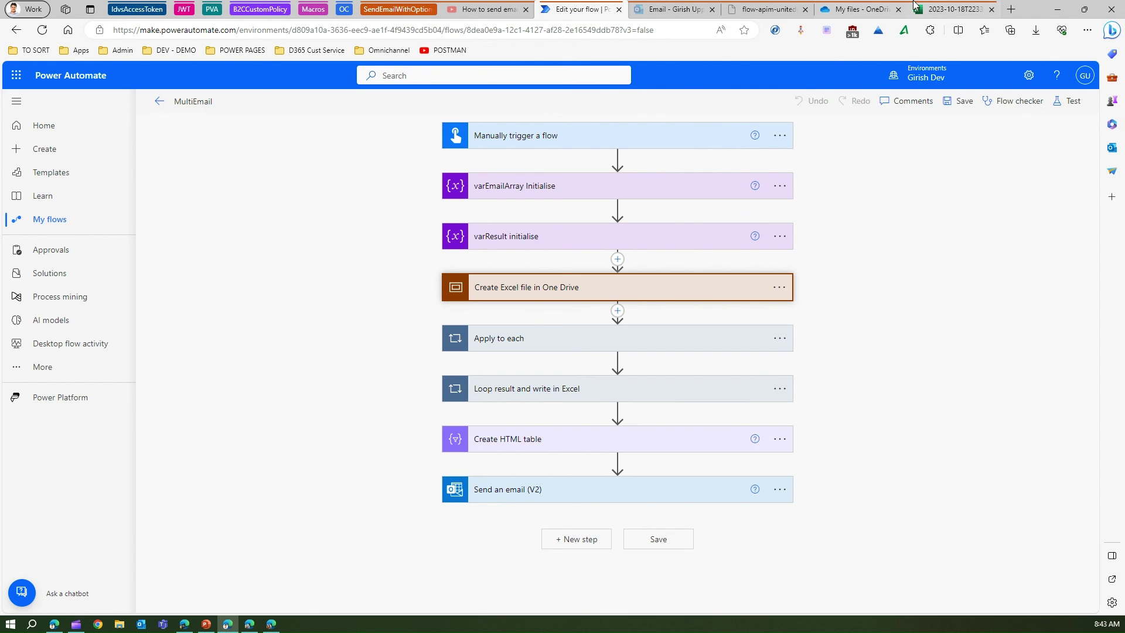
pyautogui.click(869, 10)
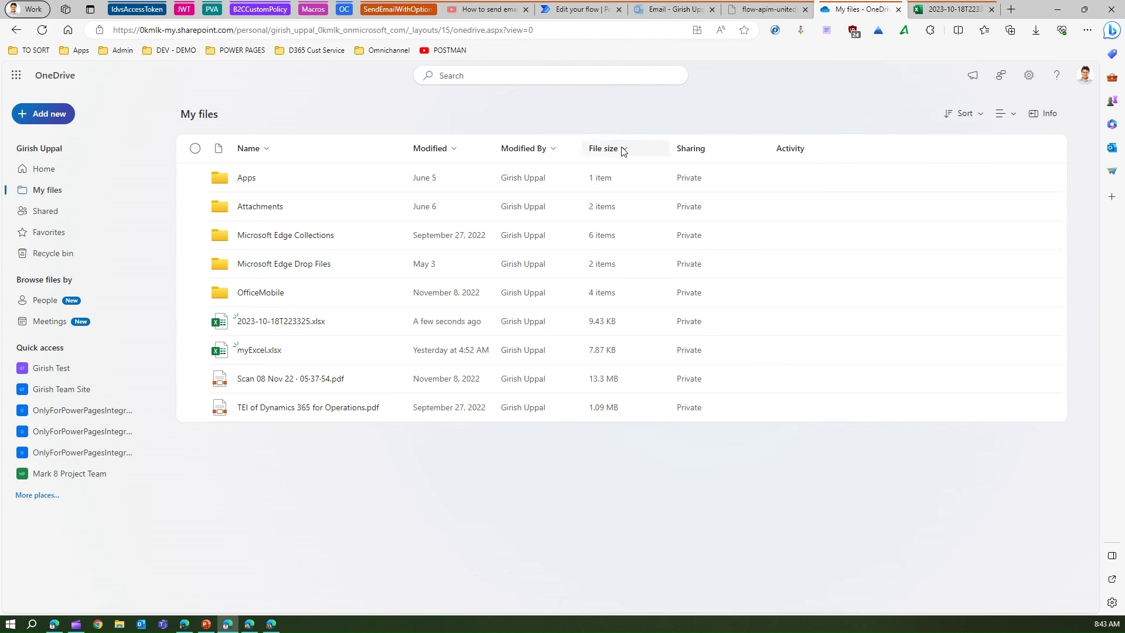
pyautogui.click(961, 9)
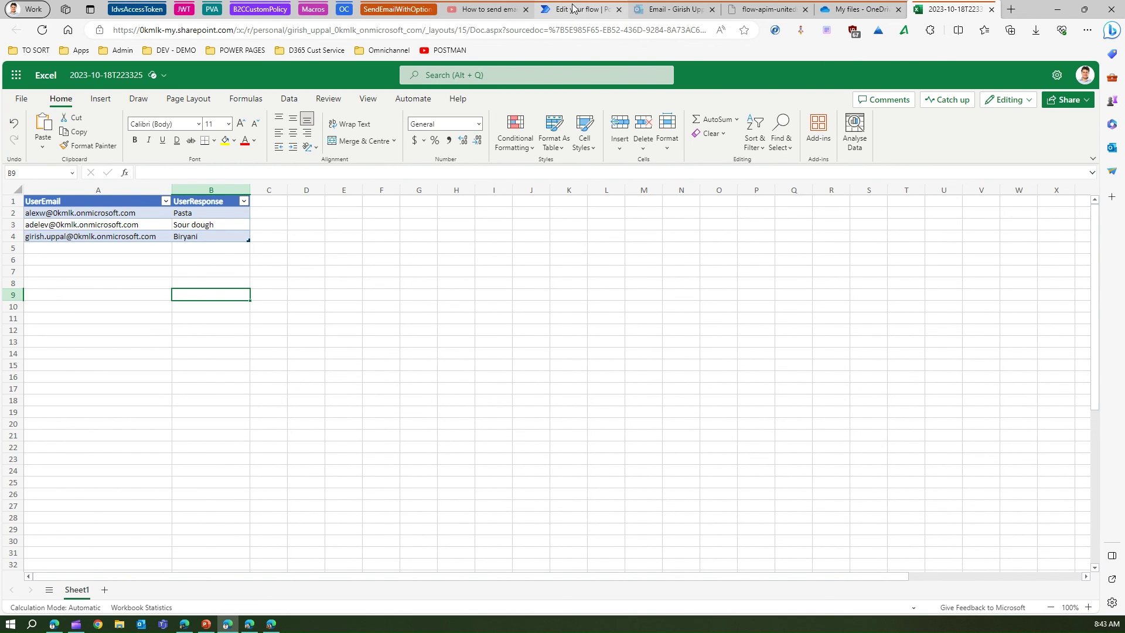
pyautogui.moveTo(573, 8)
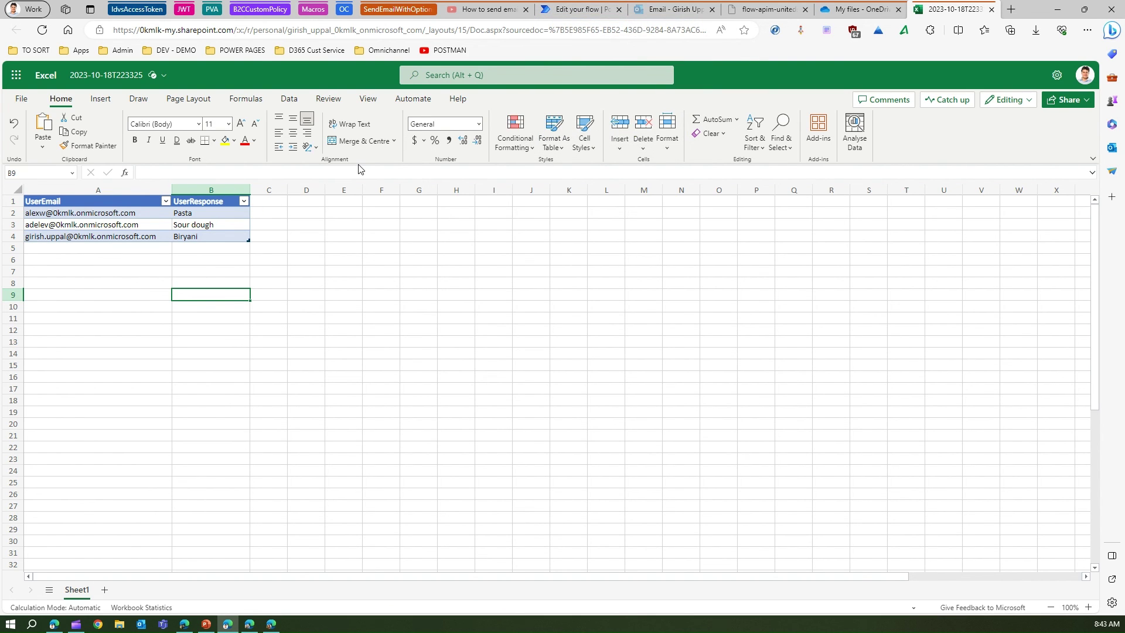
pyautogui.click(571, 8)
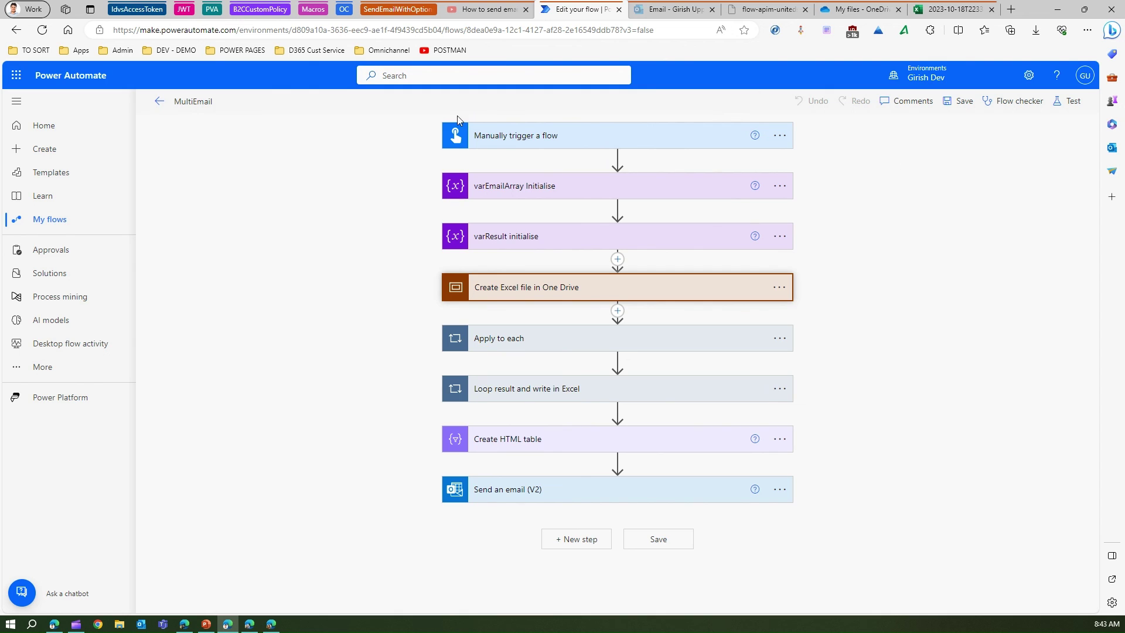
pyautogui.click(911, 269)
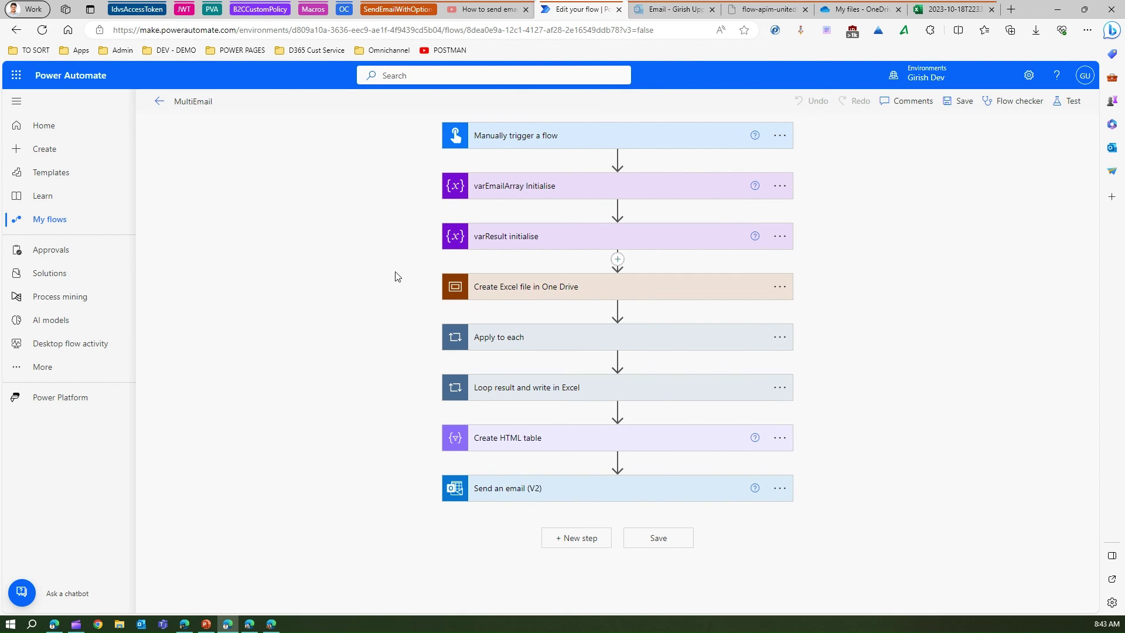